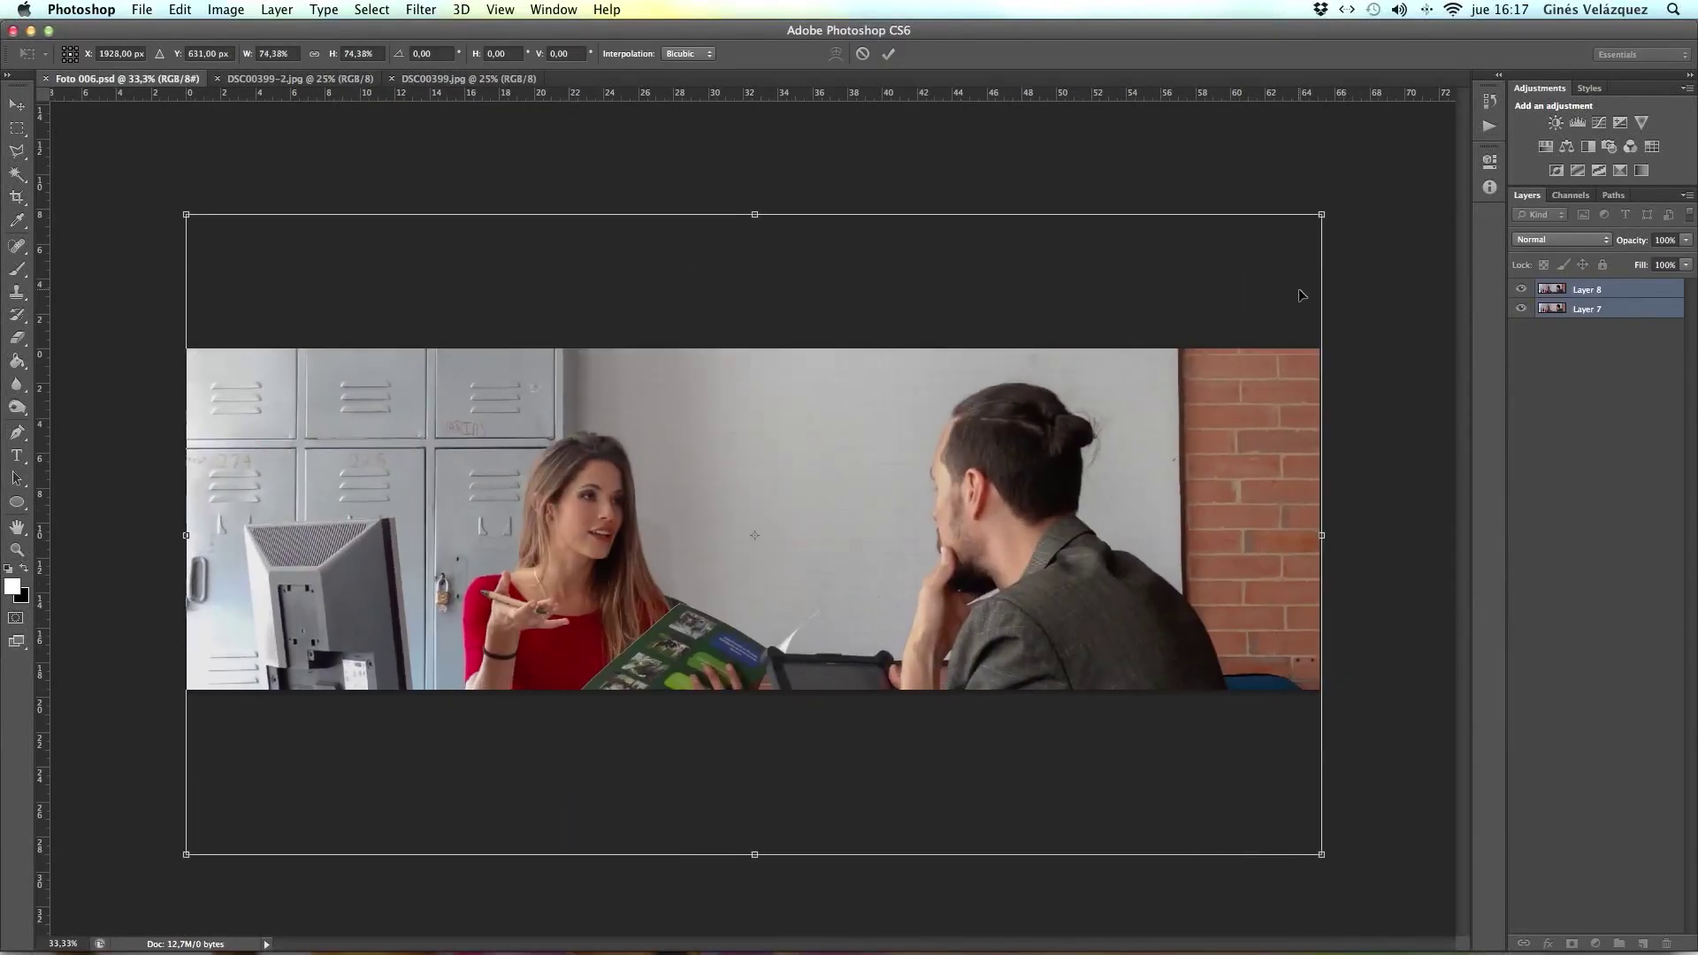
Scale Layers 7 and 8 with Free Transform so the photo fills the canvas width.
mouse_move(1319, 853)
left_mouse_down()
mouse_move(1274, 722)
mouse_move(1319, 770)
left_mouse_up()
key("Return")
key("z")
key("ctrl+t")
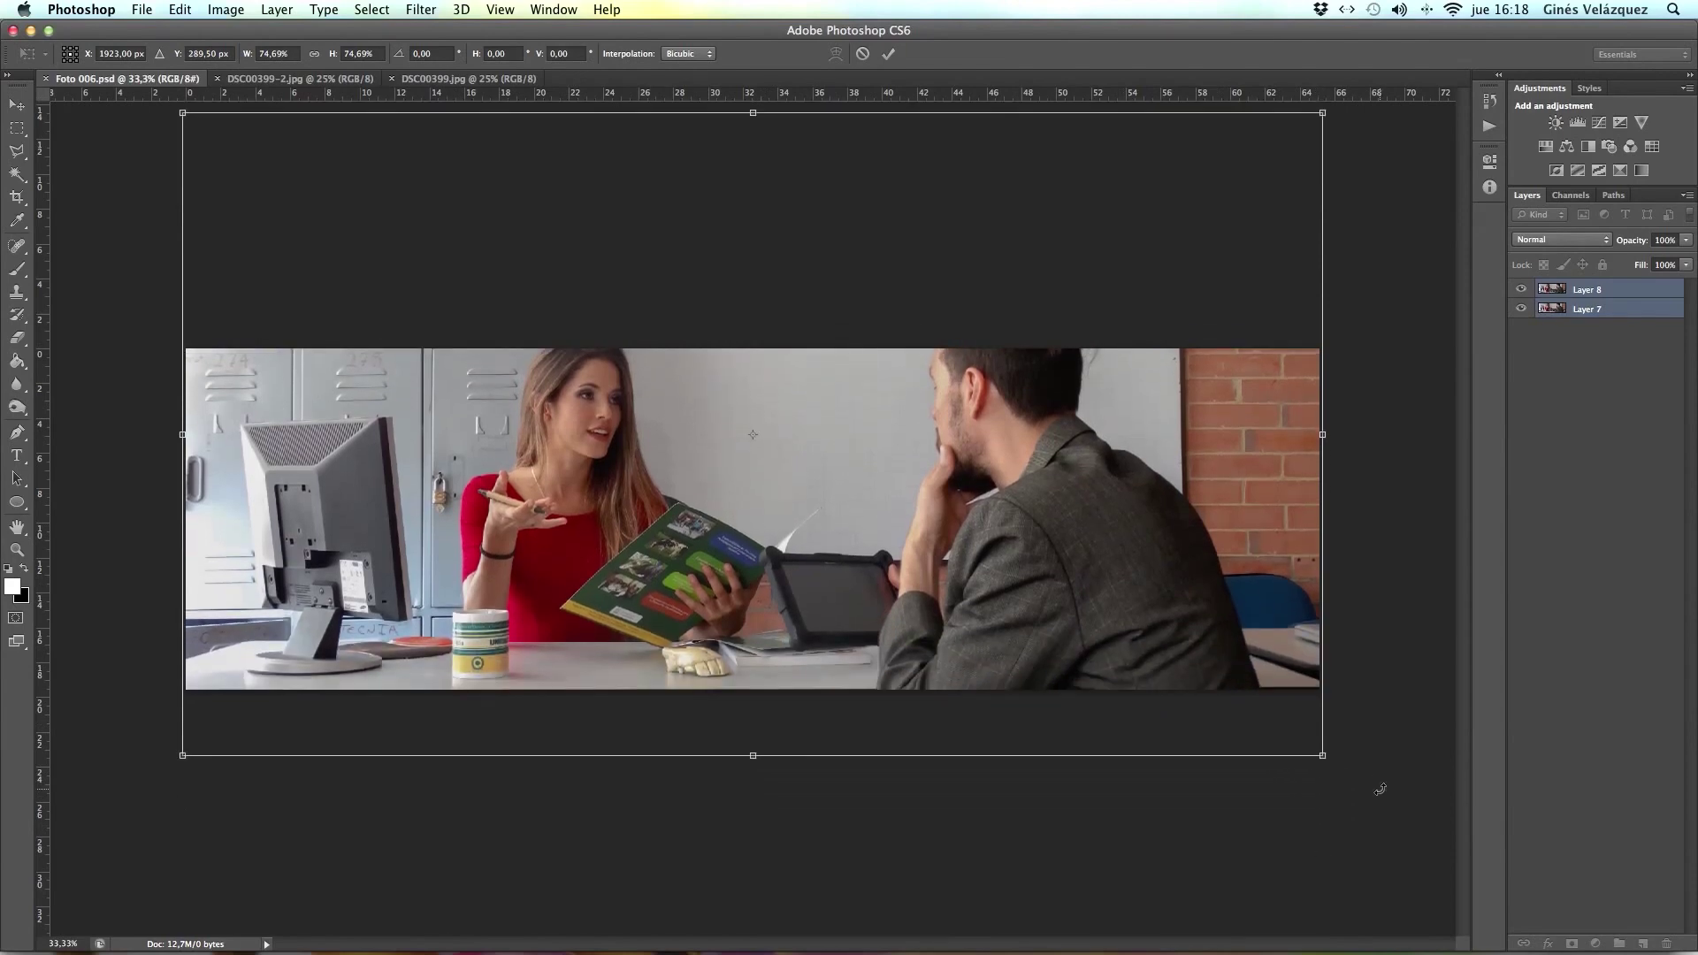
key("Return")
Zoom in on the photo and set the Eraser brush size.
left_click(374, 501)
key("e")
right_click(339, 366)
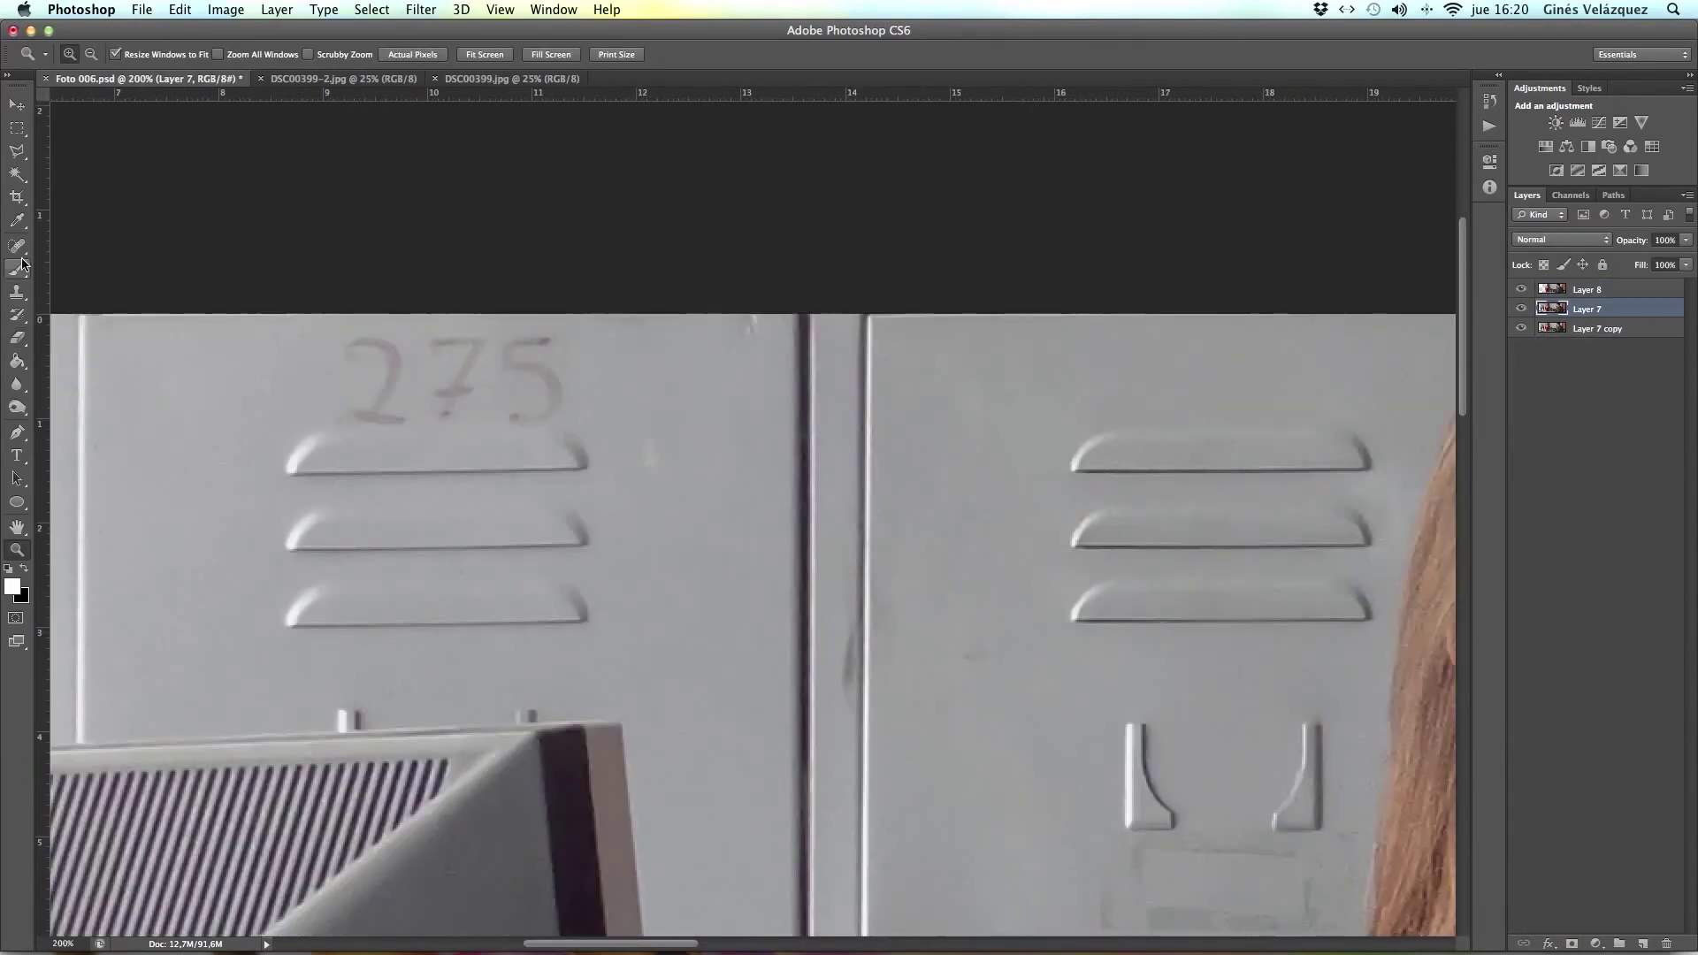
Switch to the Spot Healing Brush for small blemishes.
left_click(18, 247)
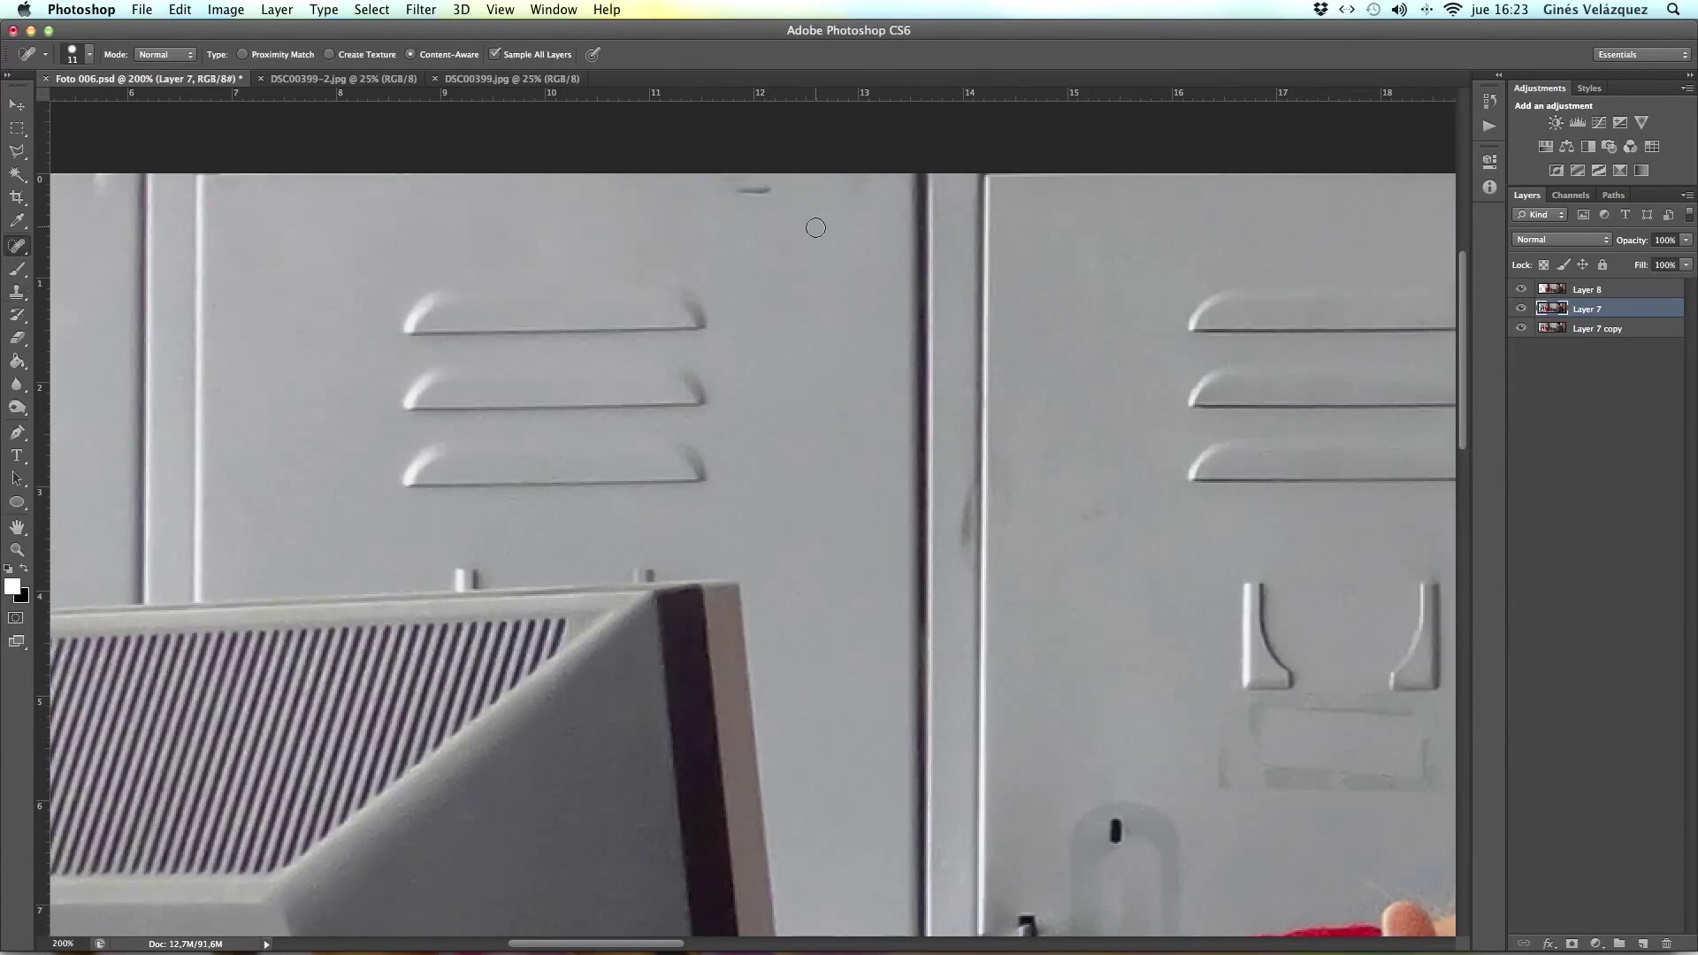
Heal away the handwritten 274 and the marker lettering behind the monitor.
scroll(566, 248, "left", 10)
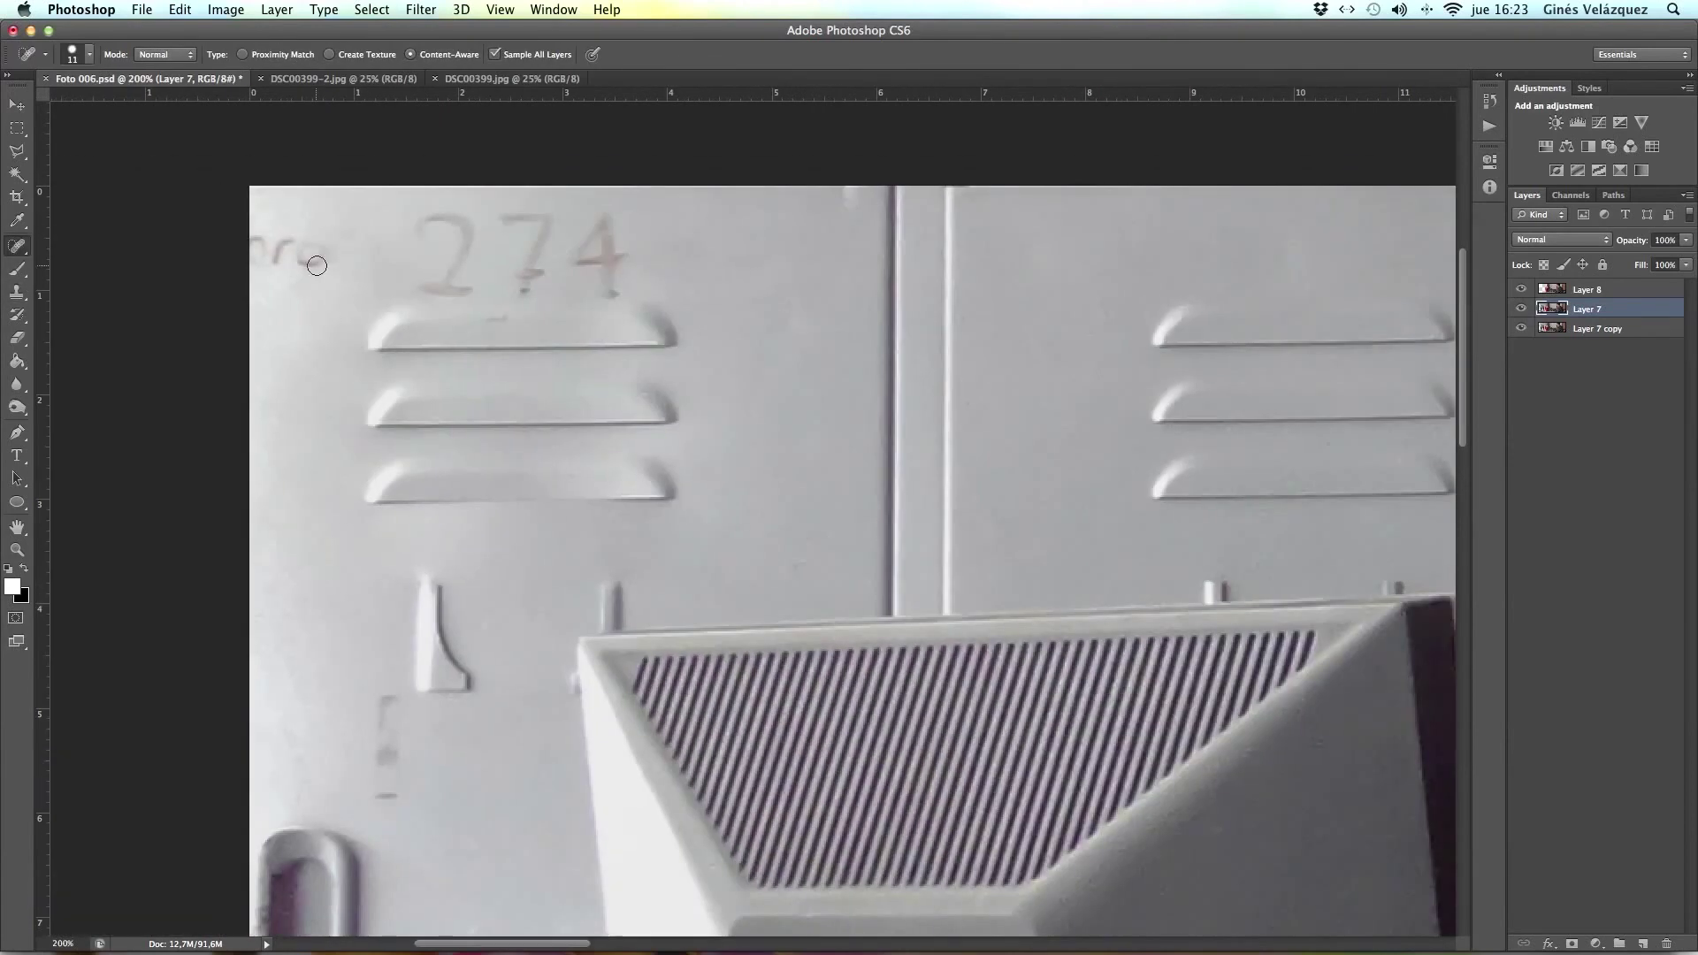
key("s")
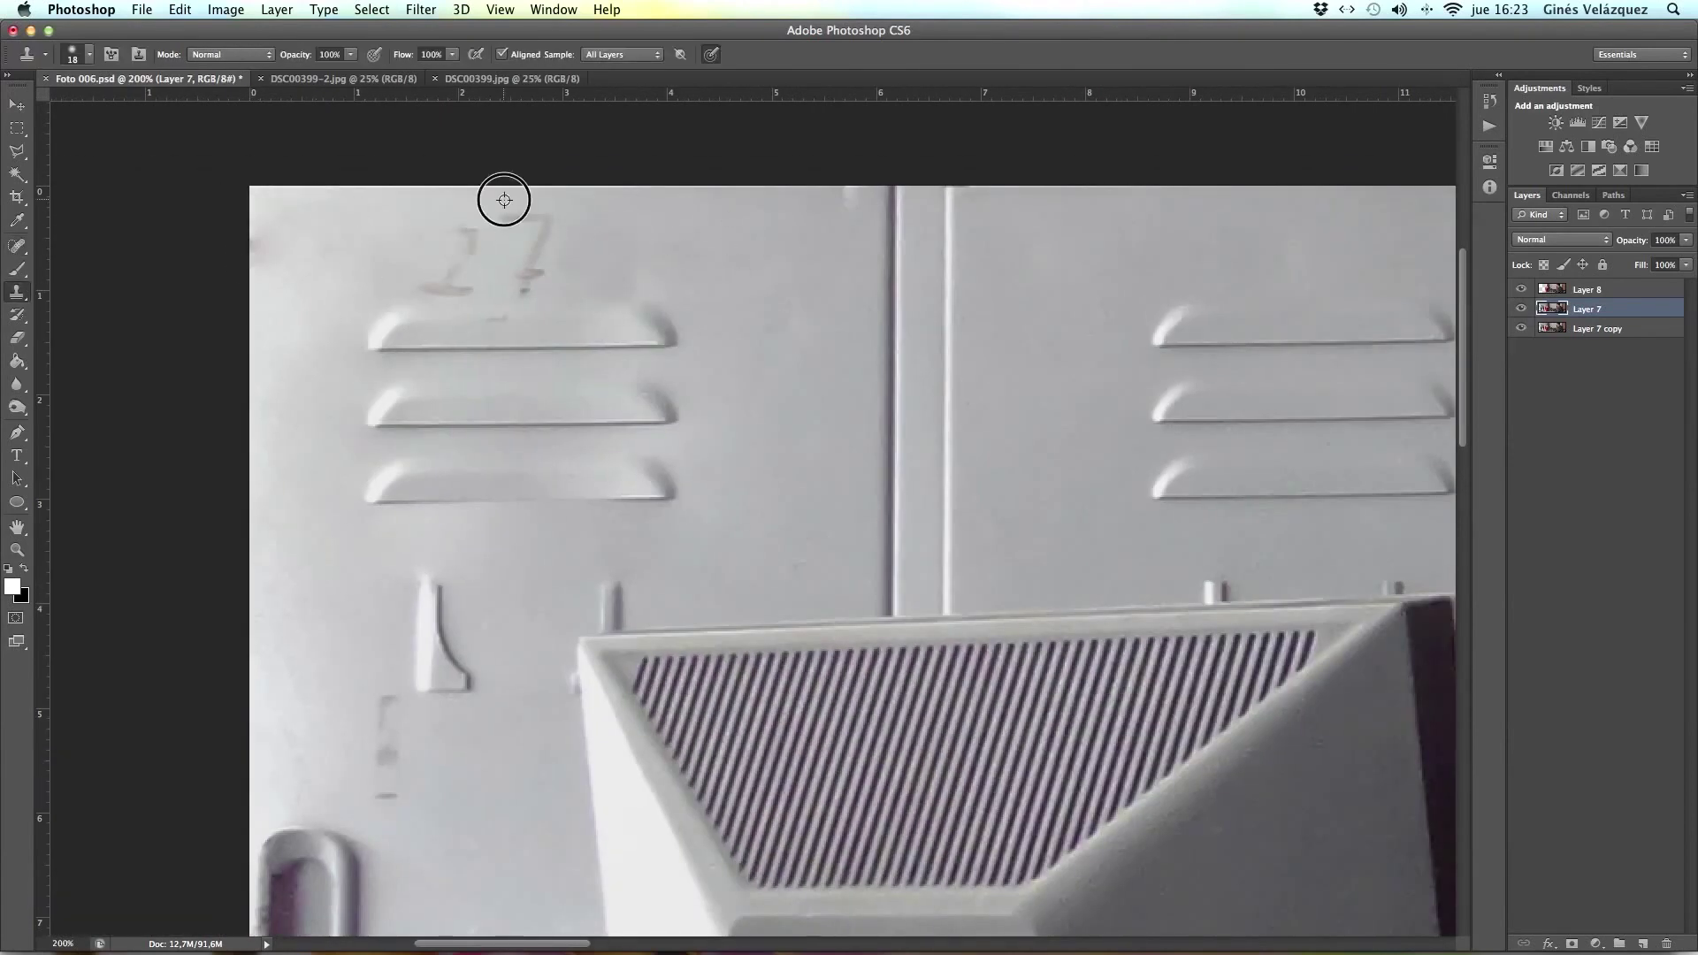
key("bracketleft")
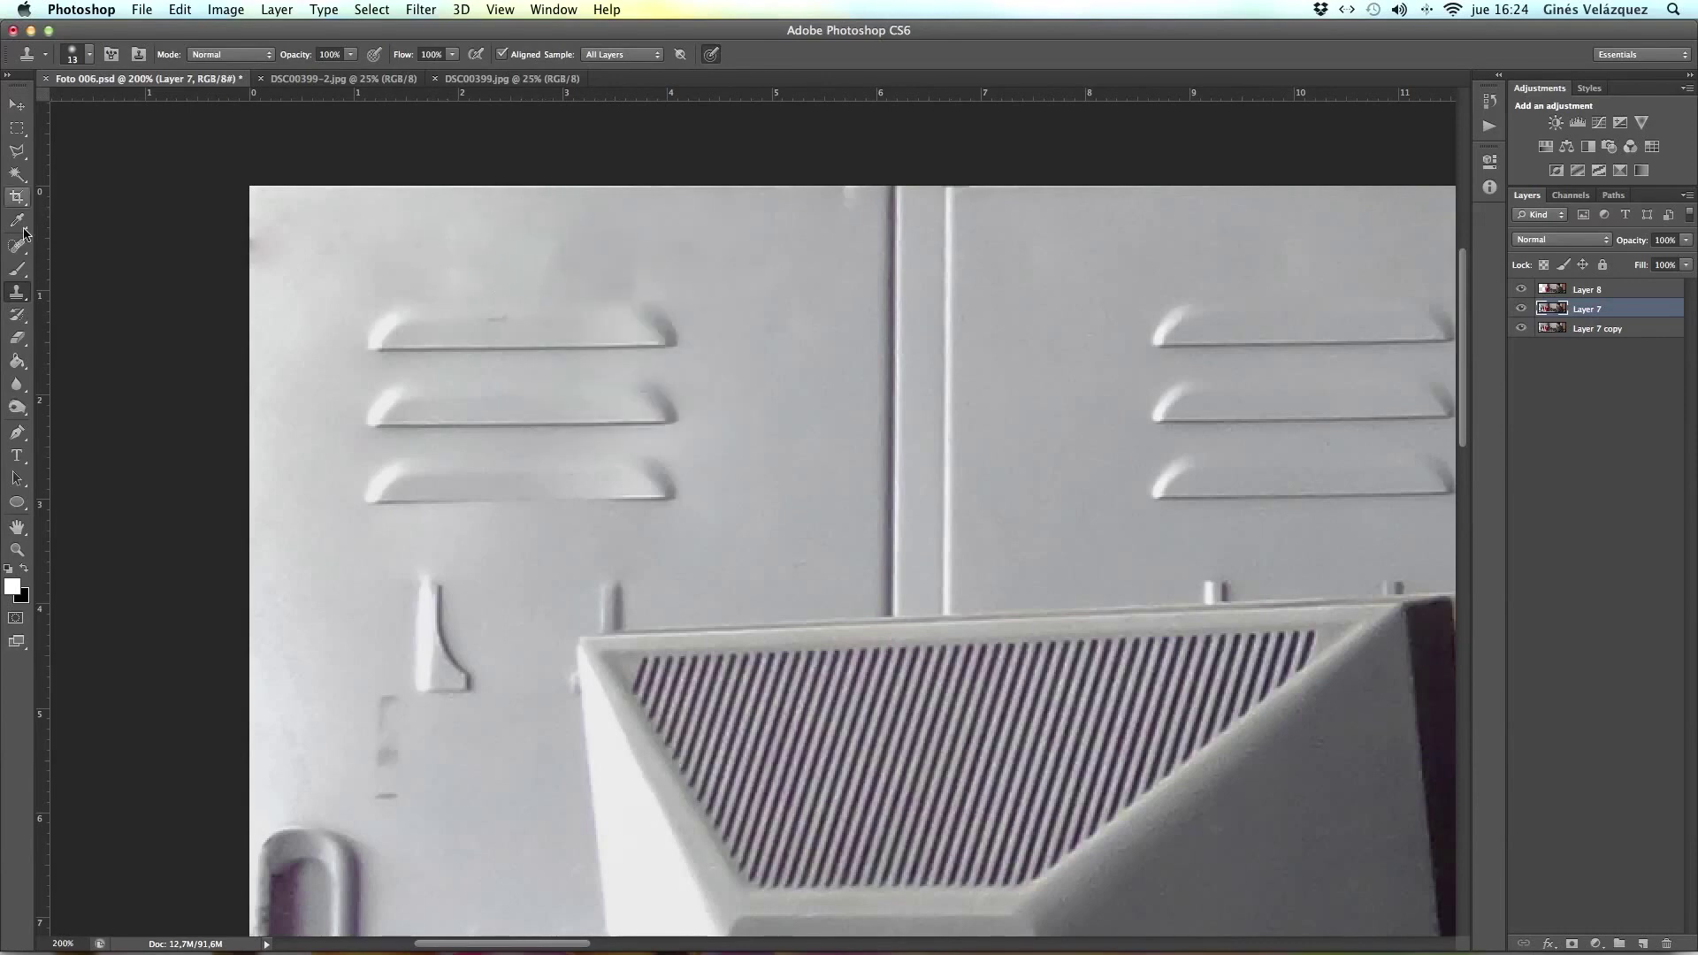
left_click(21, 238)
scroll(743, 442, "down", 3)
scroll(743, 442, "down", 8)
scroll(743, 442, "down", 5)
left_click_drag(199, 676, 158, 640)
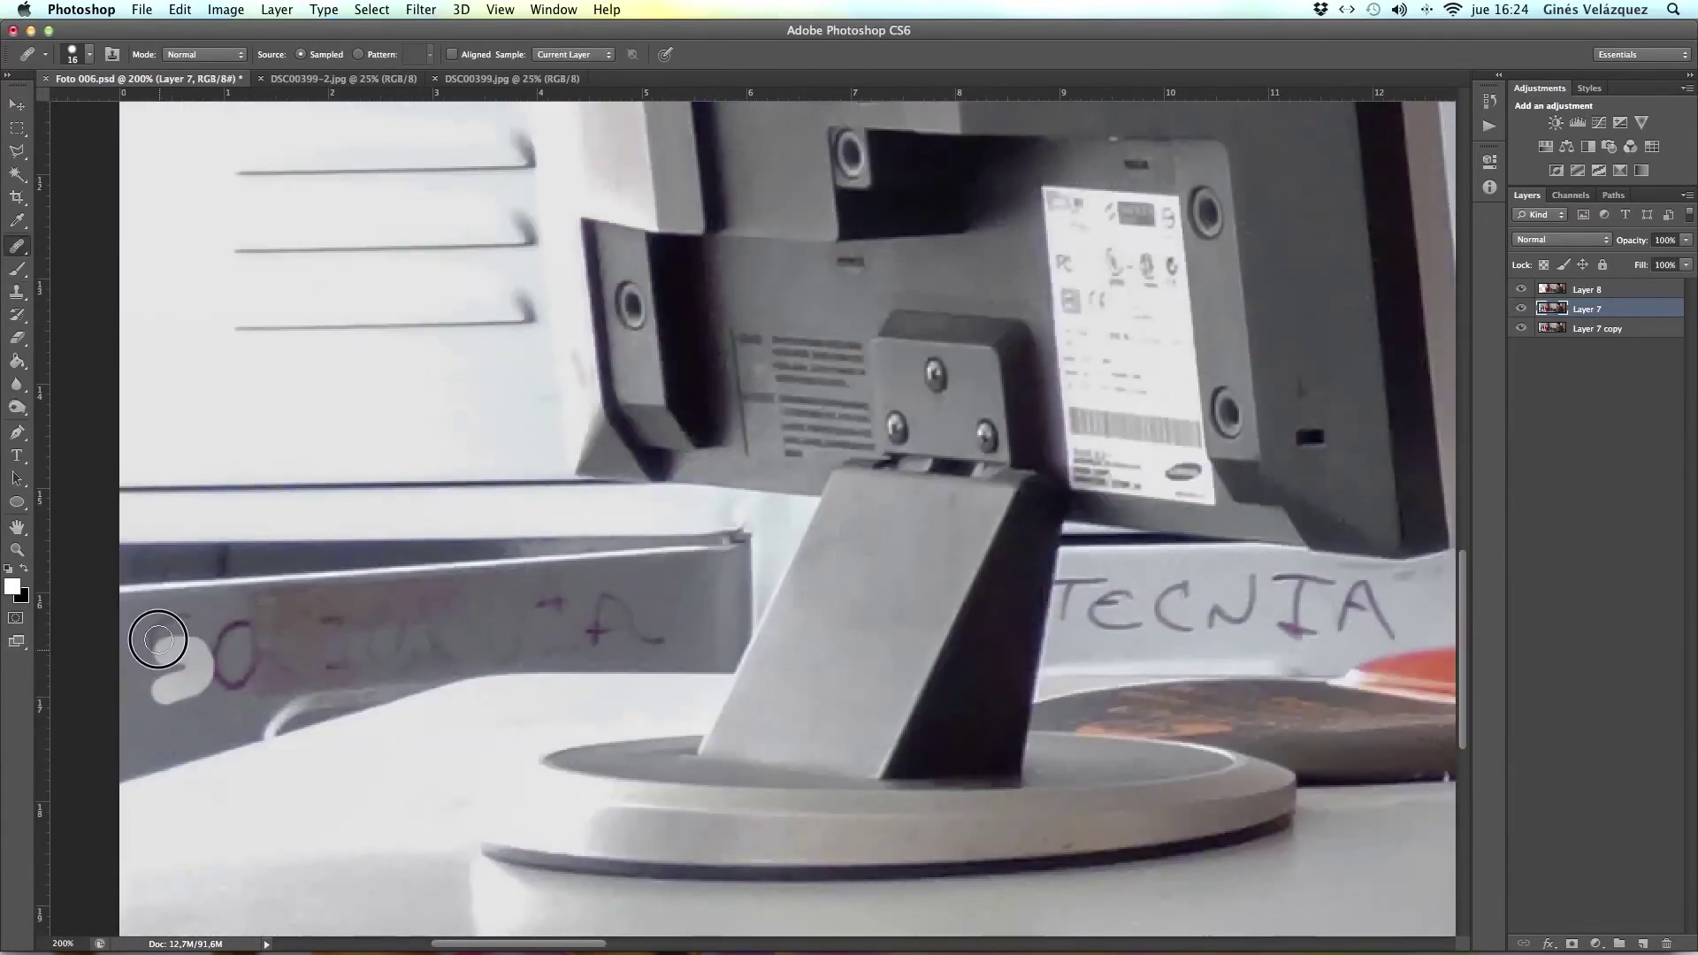
left_click_drag(663, 642, 543, 606)
scroll(1084, 553, "right", 10)
scroll(1084, 554, "down", 2)
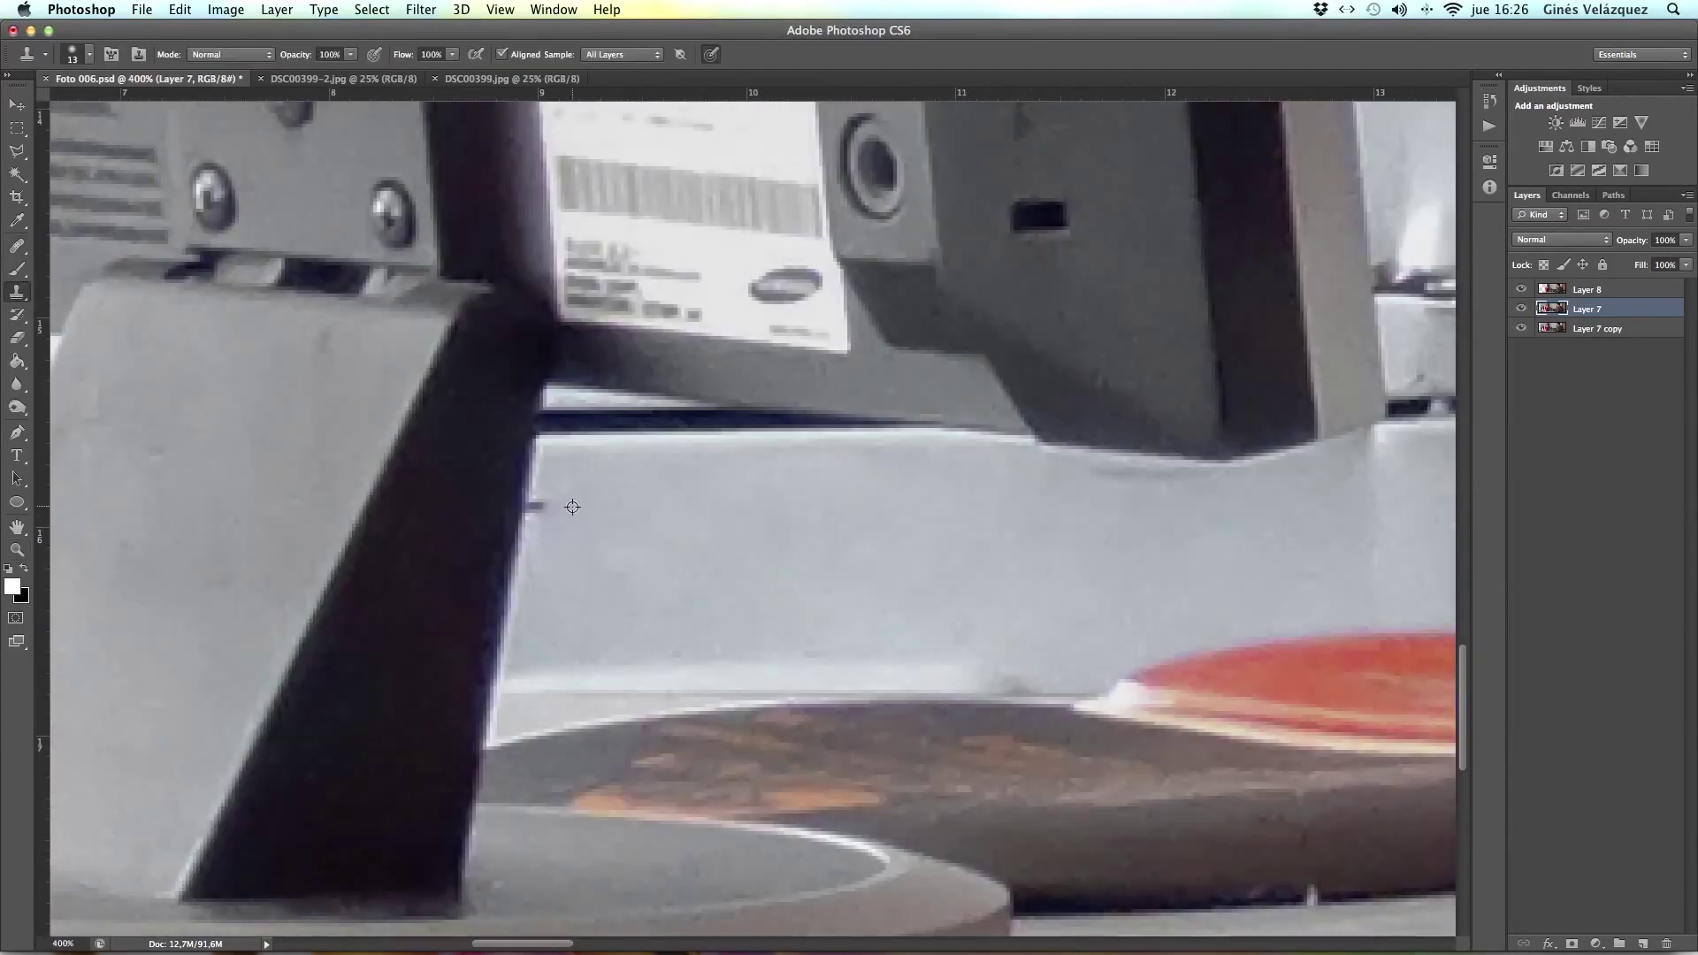
Patch and clone out the marks on the grey locker beside the hook.
key("z")
key("ctrl+0")
left_click_drag(496, 460, 619, 566)
key("s")
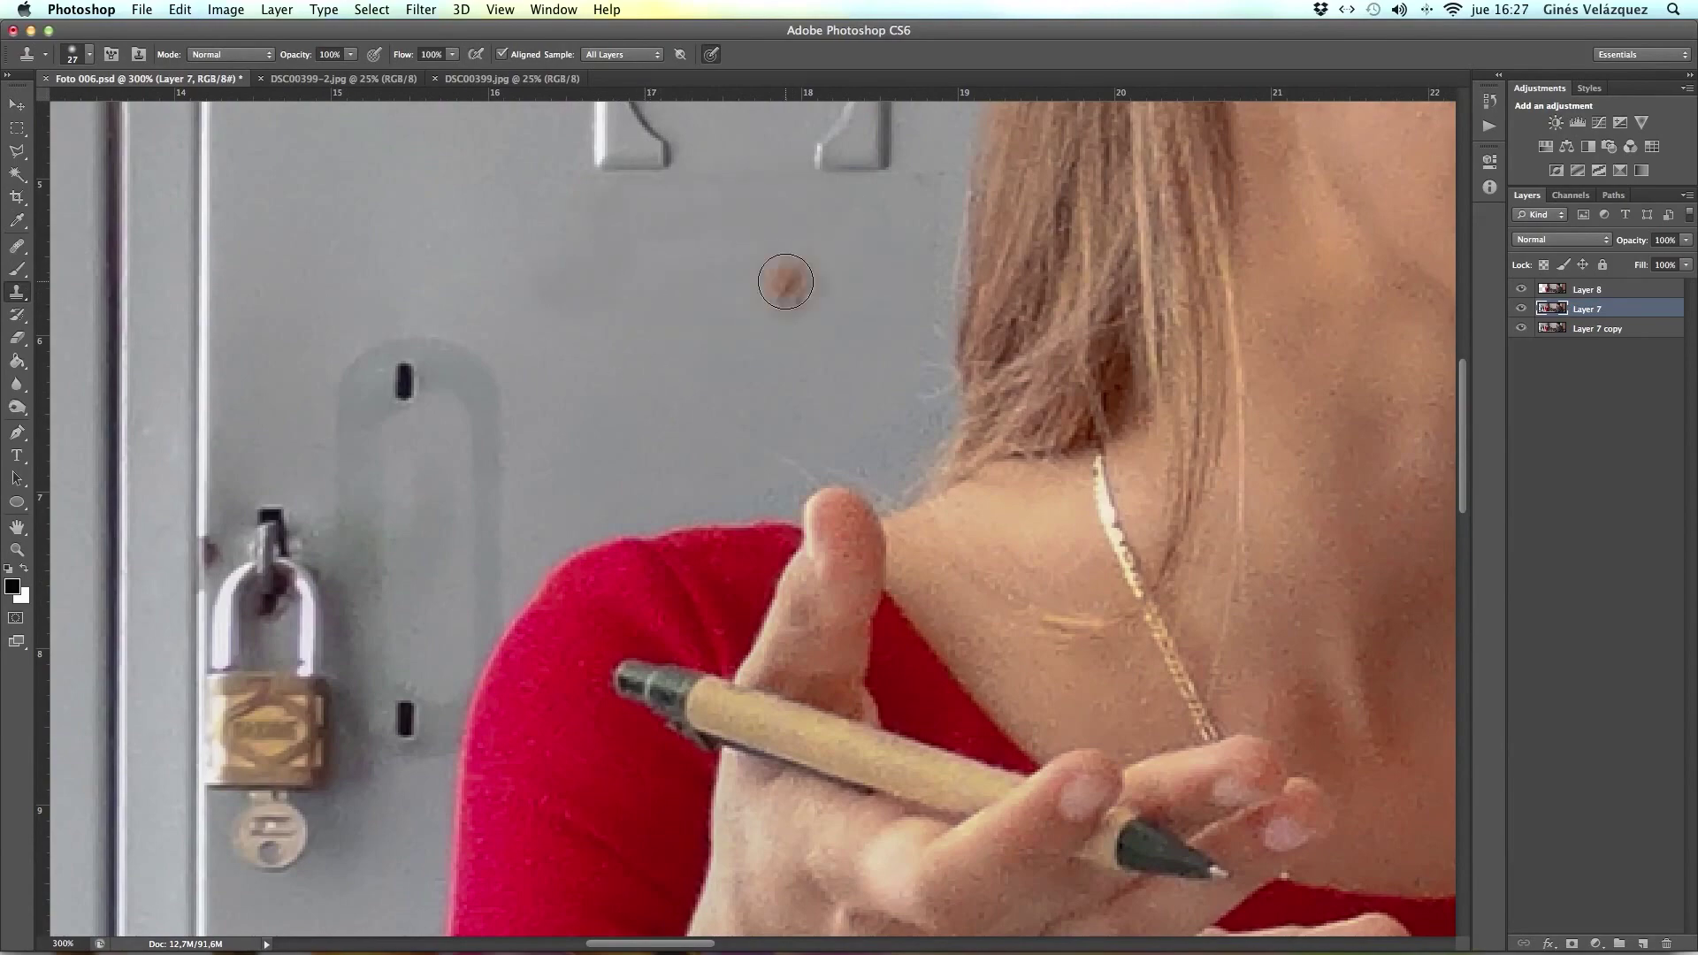
key("ctrl+minus")
key("j")
left_click_drag(499, 243, 911, 230)
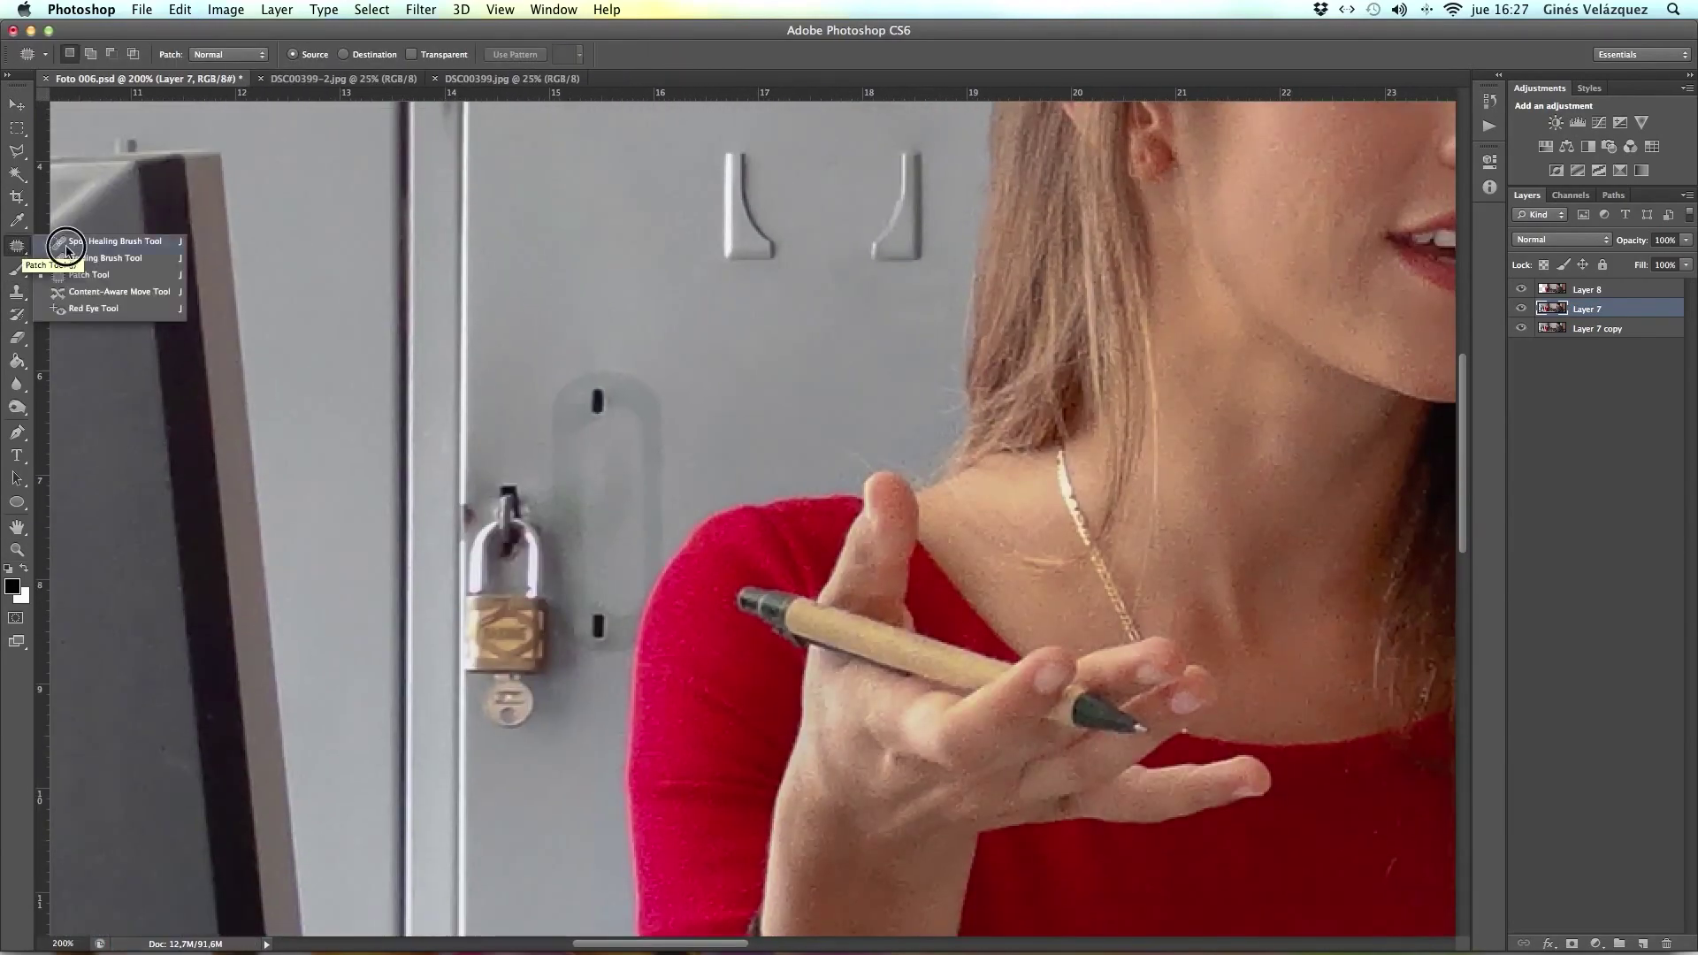
key("s")
left_click(641, 391)
right_click(677, 422)
Clone out remaining smudges around the padlock and shoulder with a smaller brush.
key("ctrl+plus")
key("ctrl+plus")
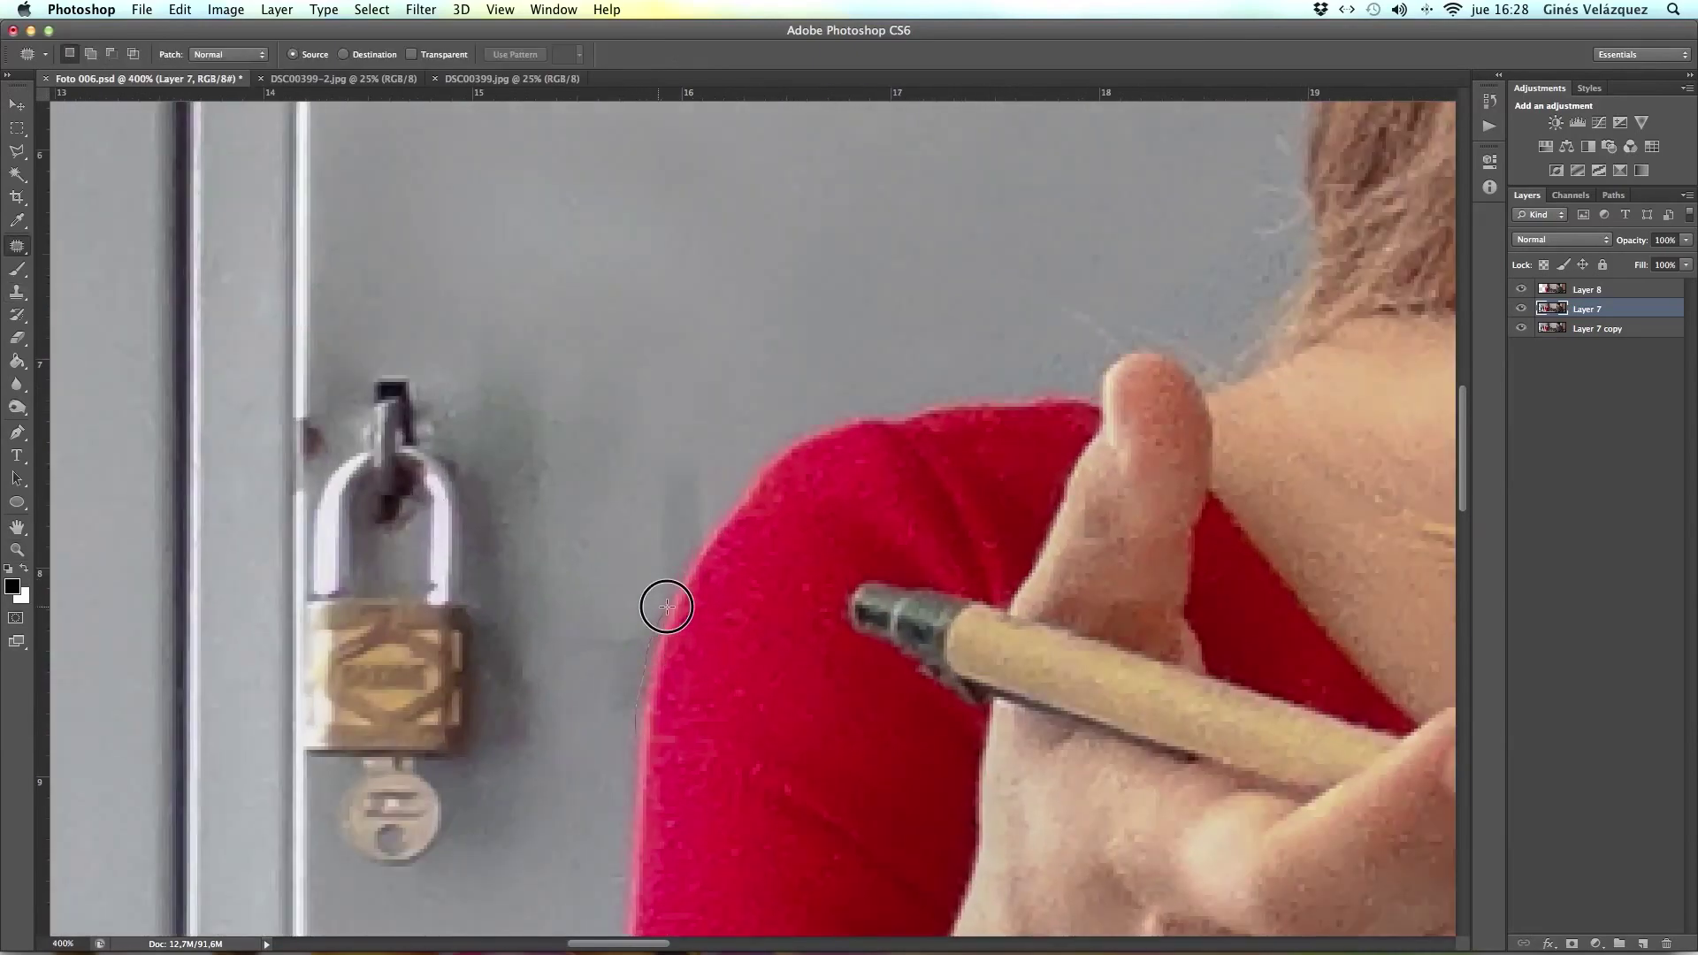
scroll(645, 637, "down", 3)
scroll(675, 751, "up", 1)
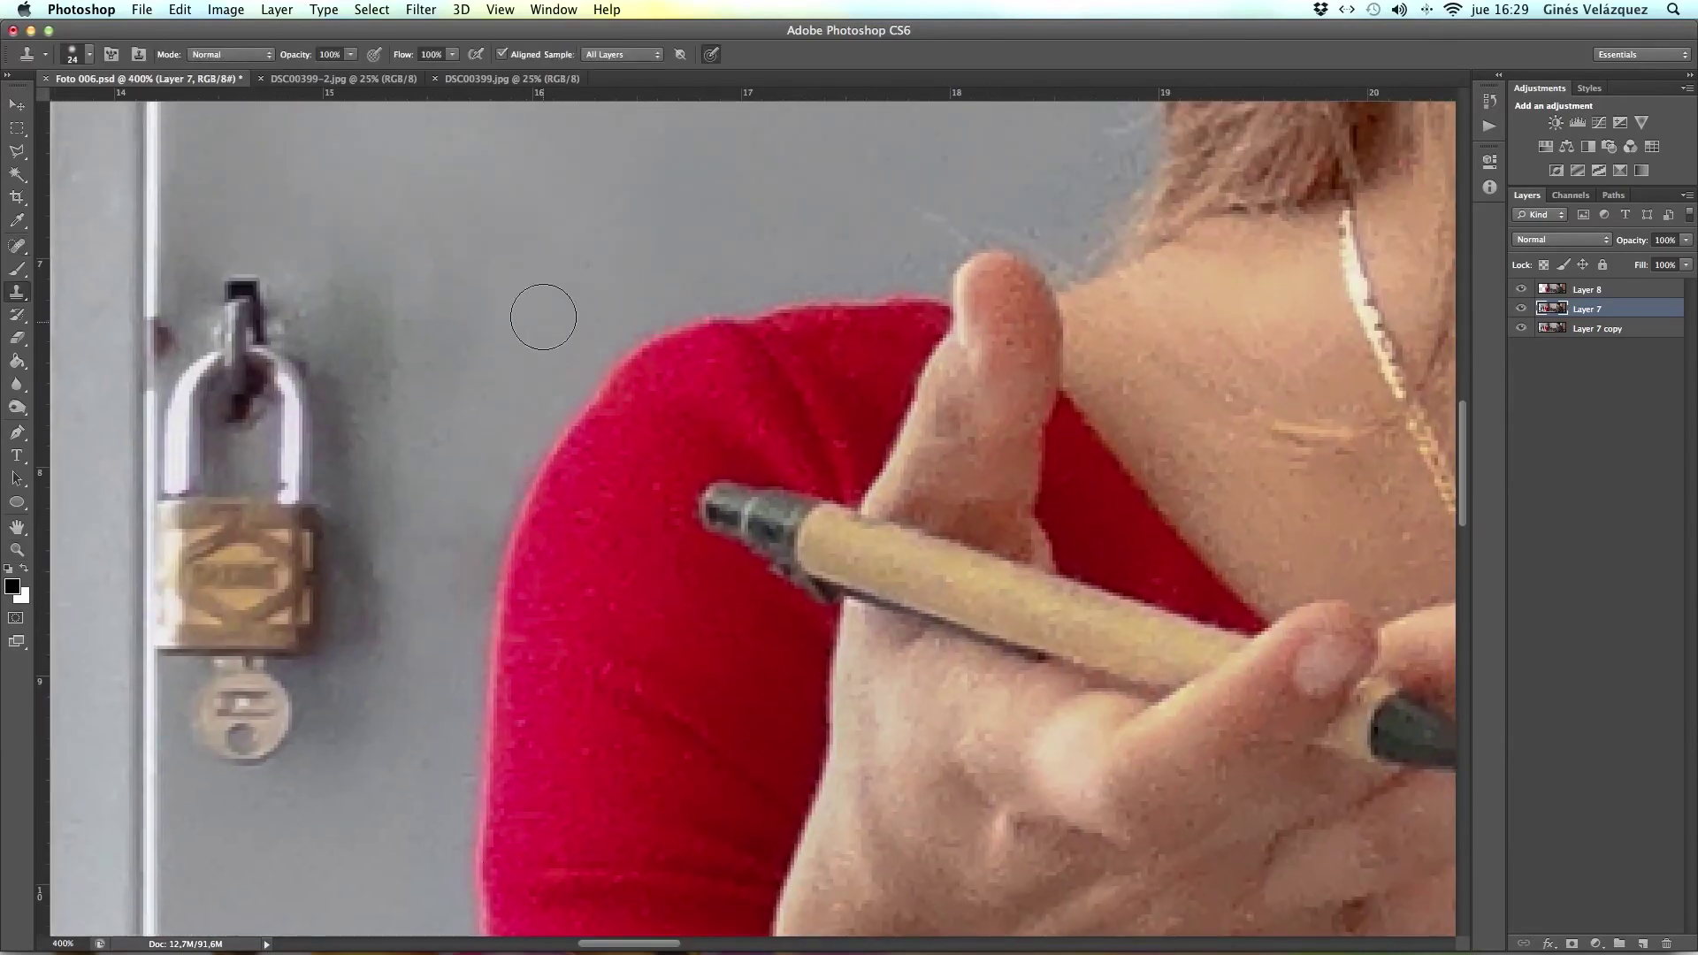
mouse_move(495, 557)
left_mouse_down()
mouse_move(496, 231)
mouse_move(601, 624)
left_mouse_up()
right_click(601, 623)
scroll(527, 814, "down", 1)
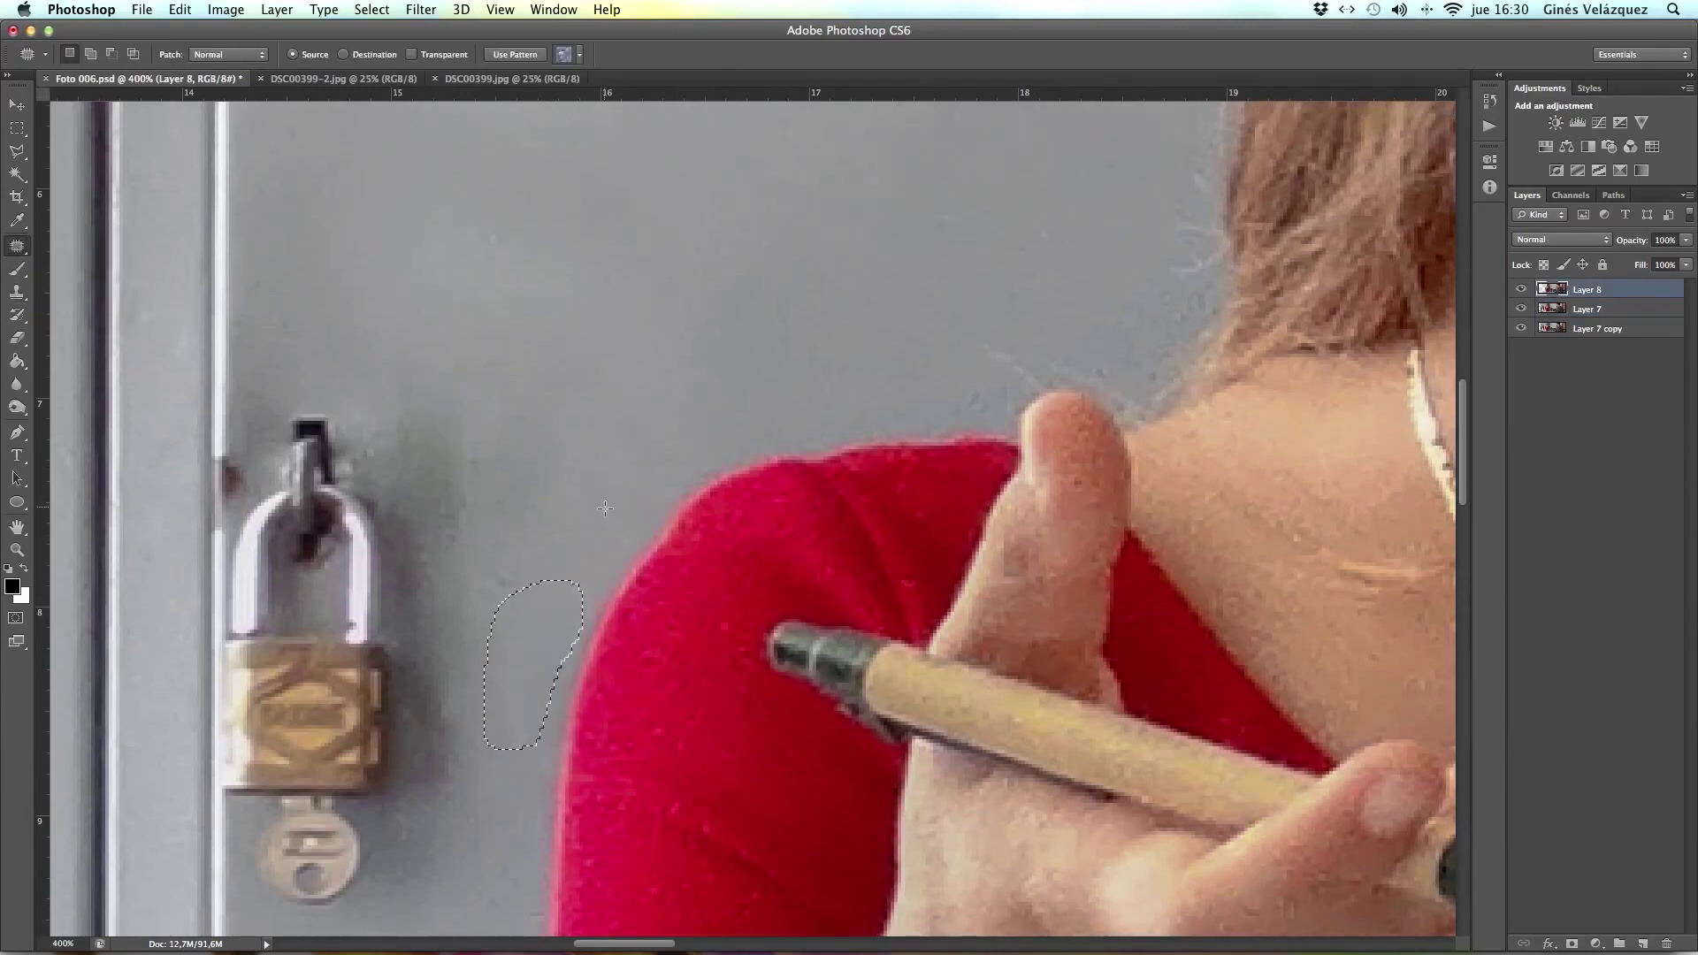
scroll(496, 478, "left", 5)
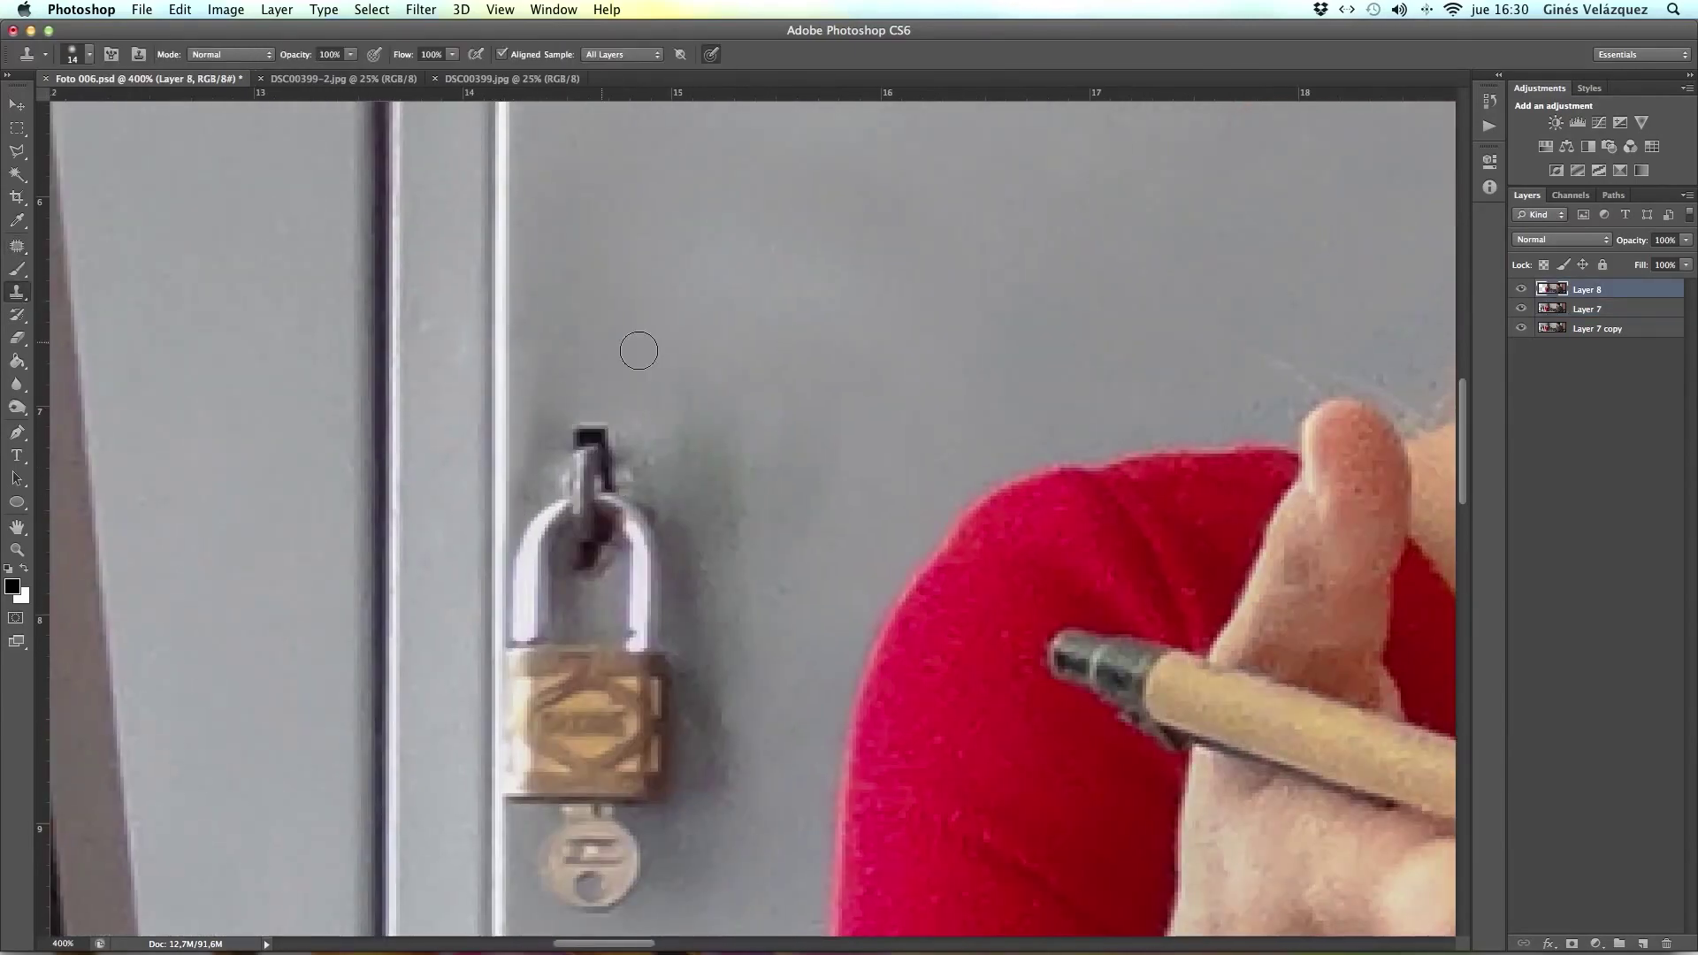
key("ctrl+minus")
scroll(907, 227, "up", 5)
scroll(906, 227, "left", 3)
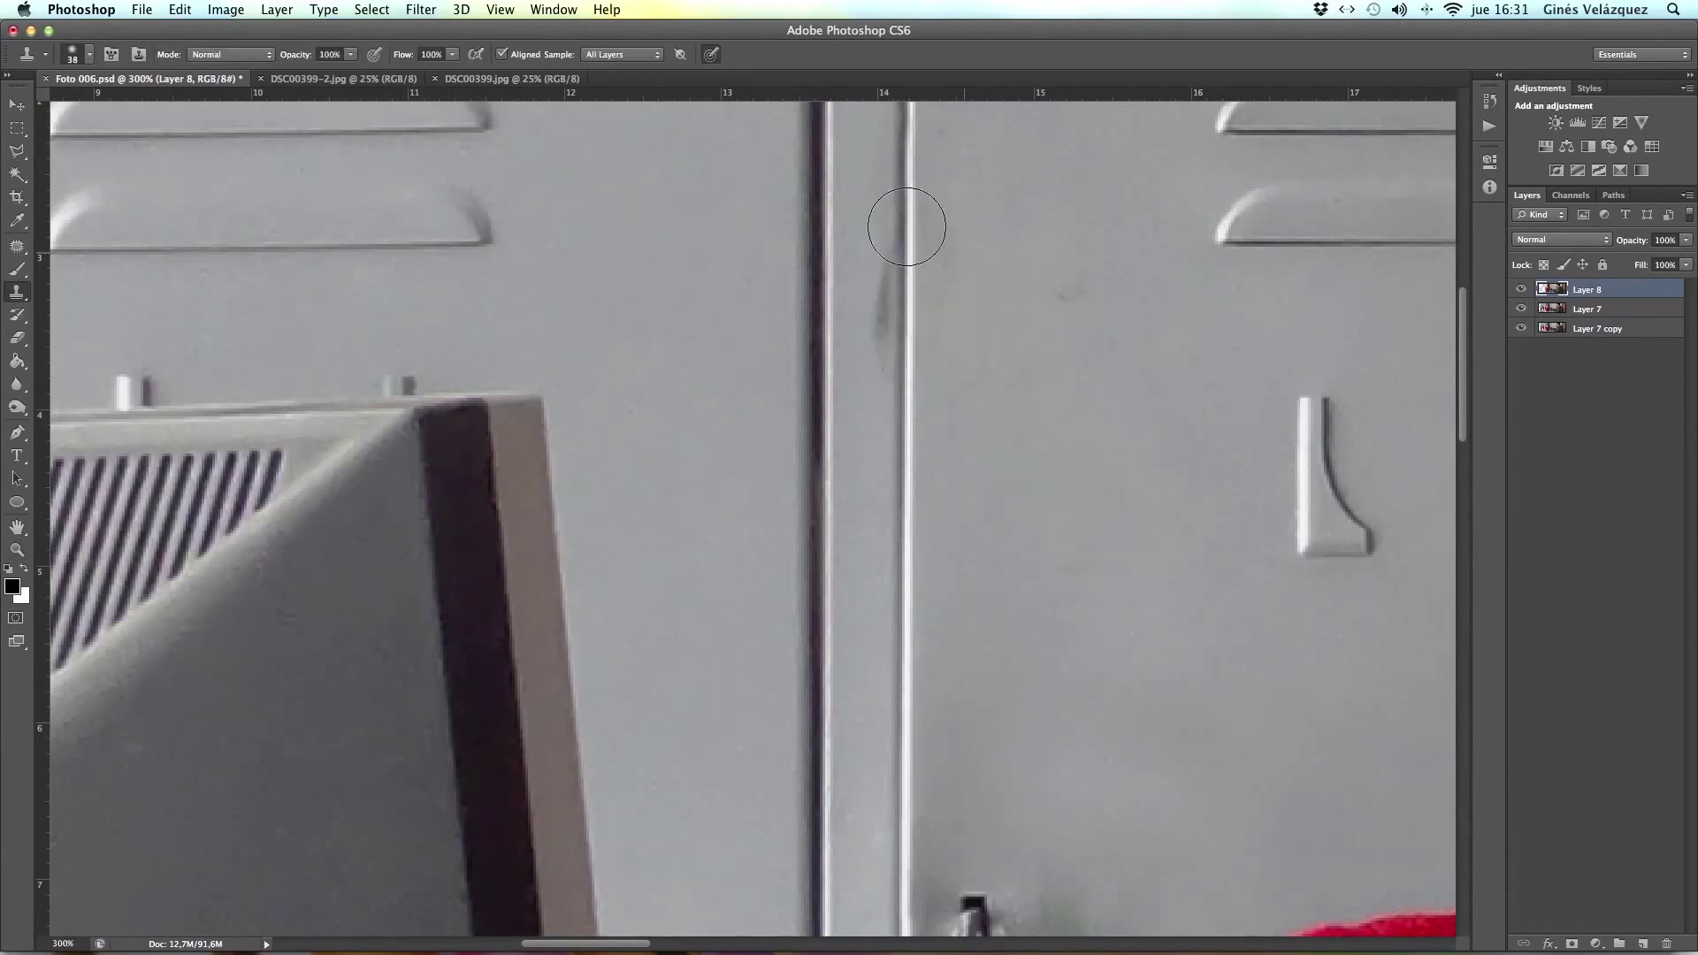
scroll(907, 227, "up", 4)
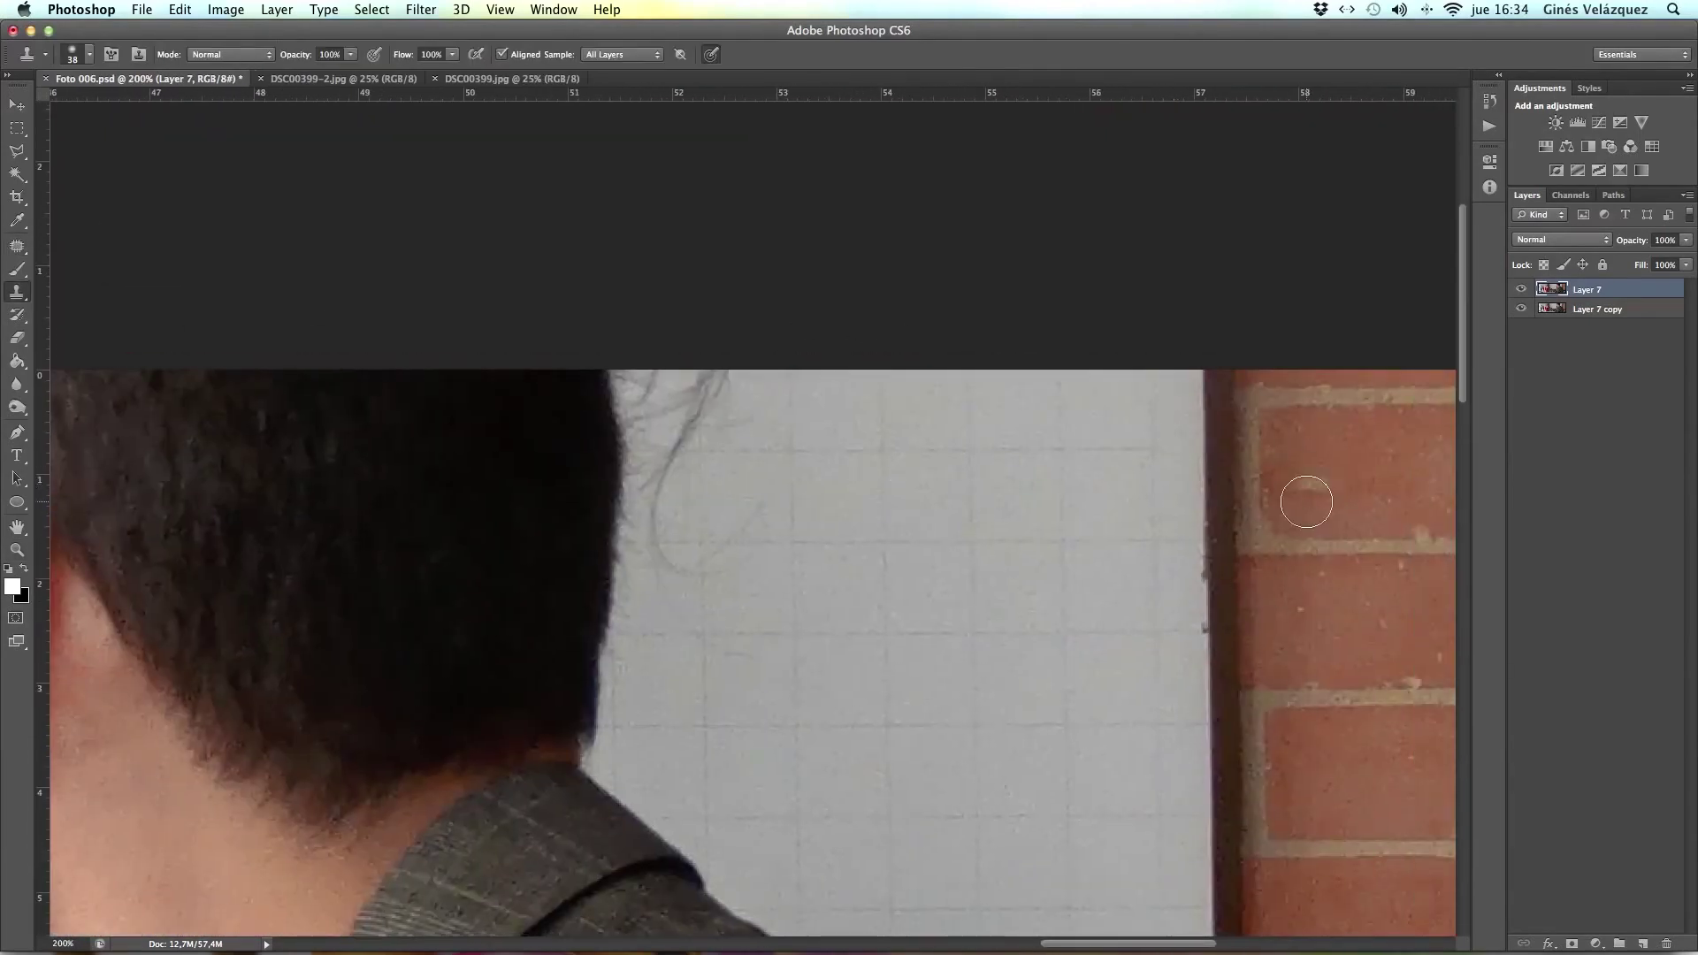
Switch to the Spot Healing Brush to work the brick area over the chair.
key("j")
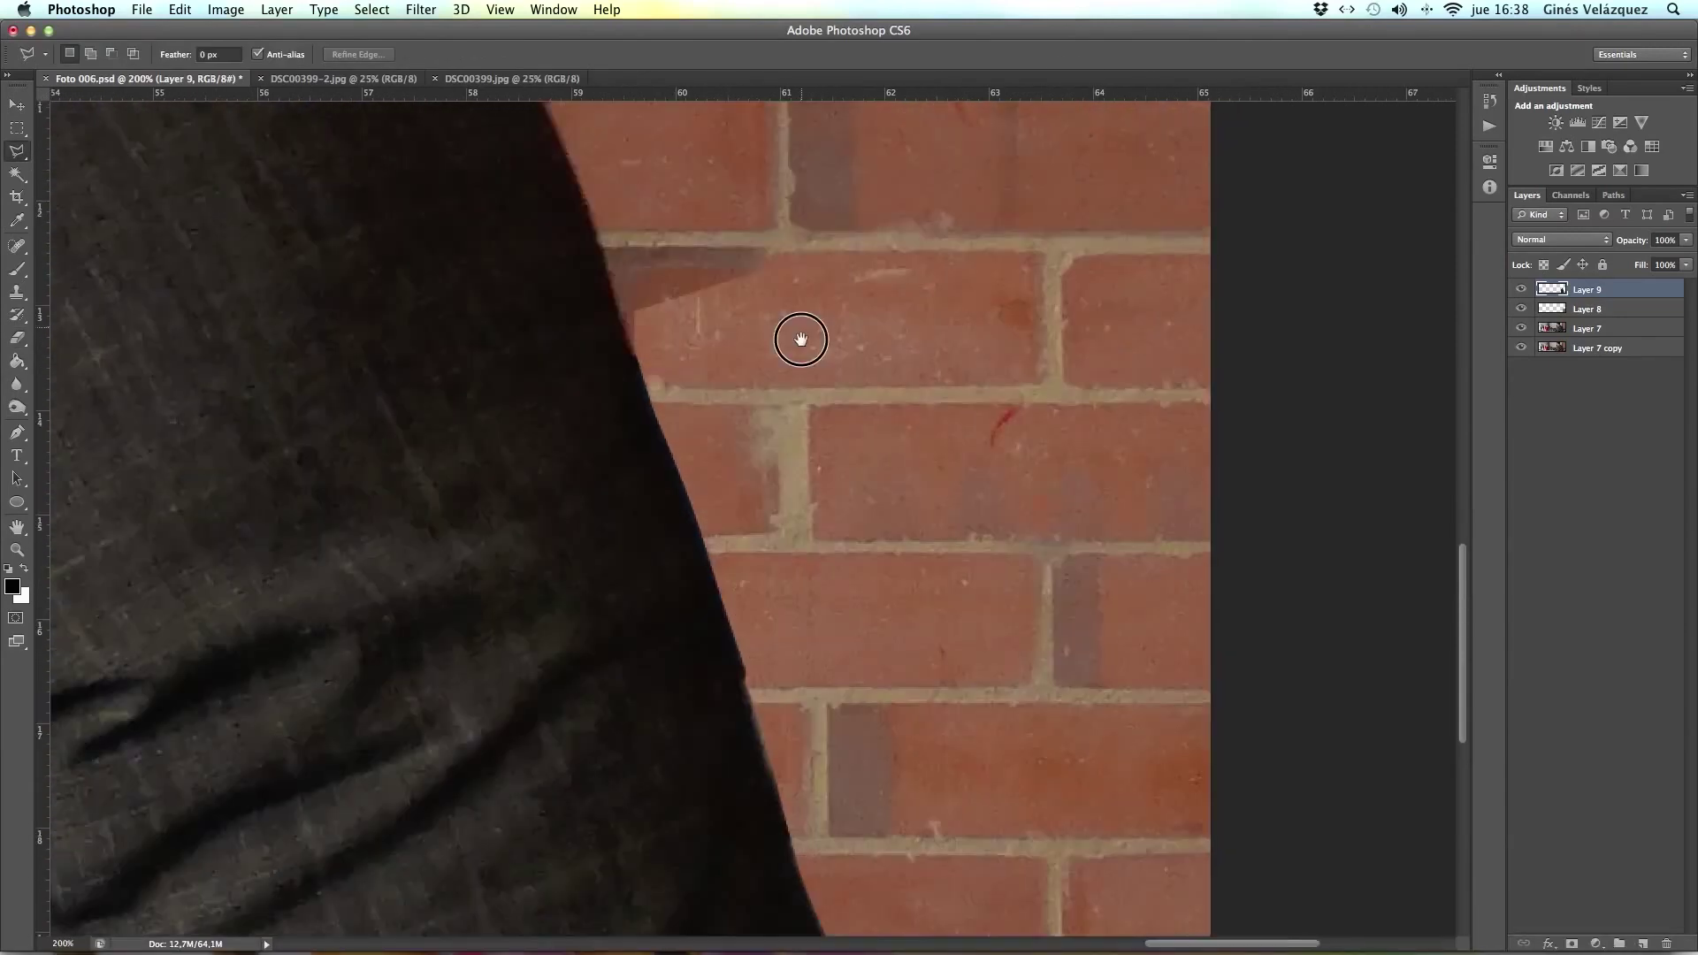
Blend the brick patch's edge along the jacket with a small Eraser at 68% opacity.
left_click_drag(800, 340, 787, 438)
key("e")
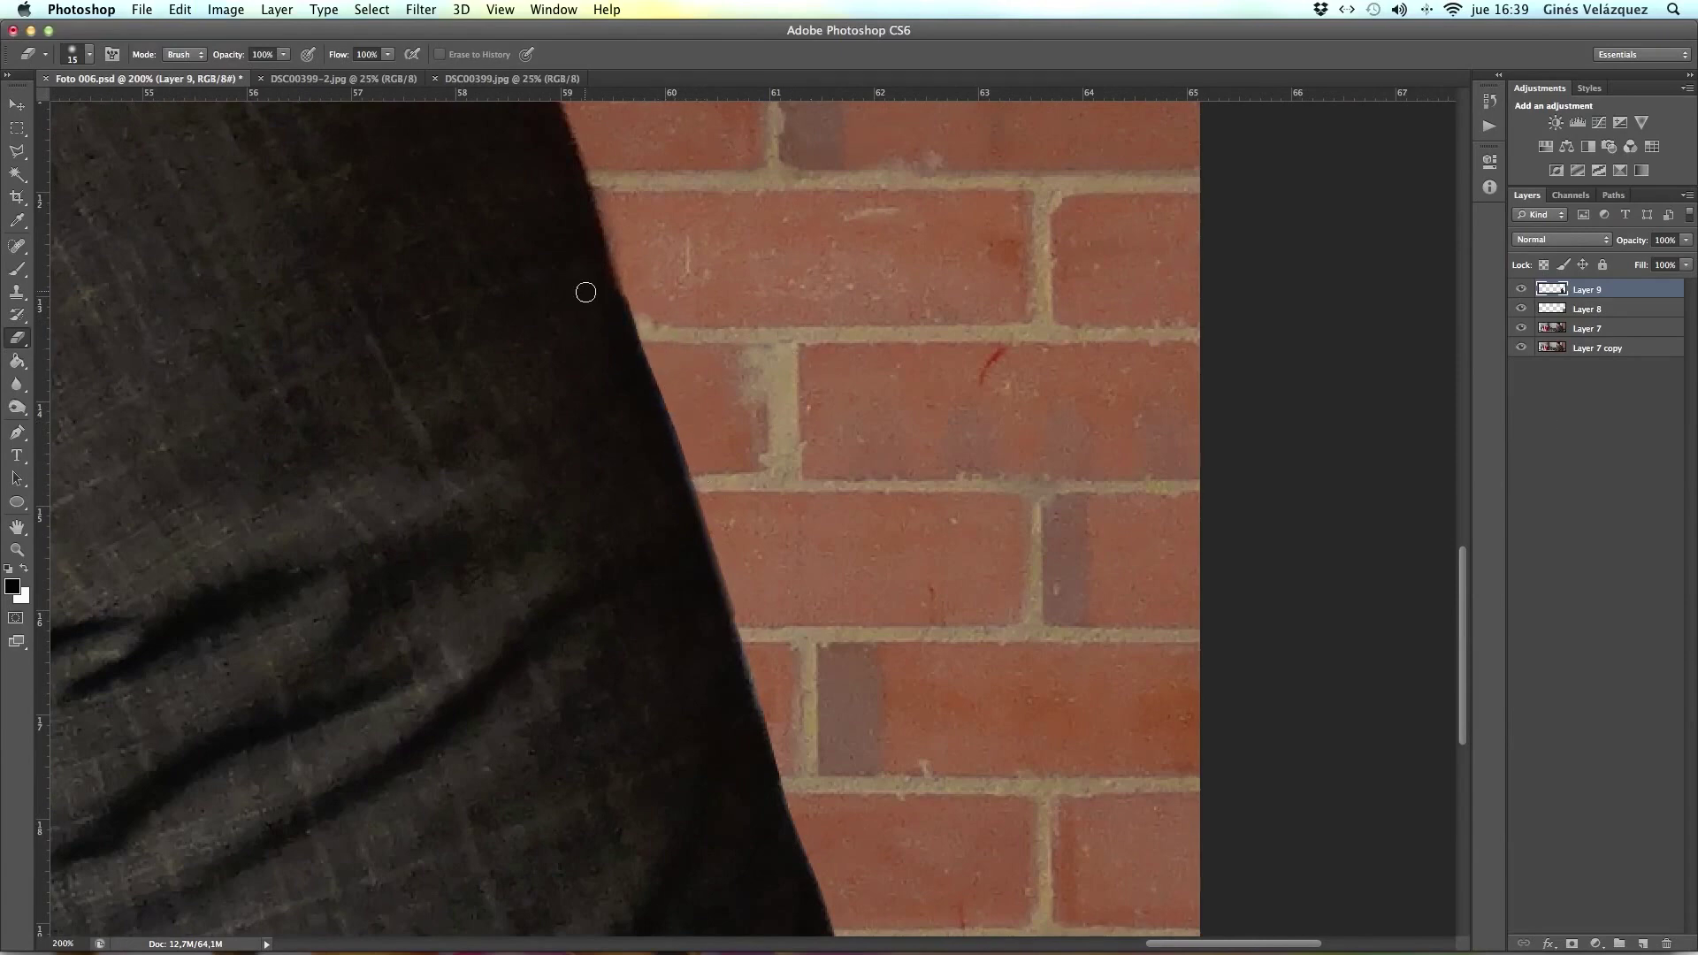
left_click(17, 337)
right_click(774, 424)
key("Return")
key("6")
key("8")
Delete Layer 8 and select Layer 7 for further cleanup.
key("ctrl+minus")
key("ctrl+minus")
key("ctrl+minus")
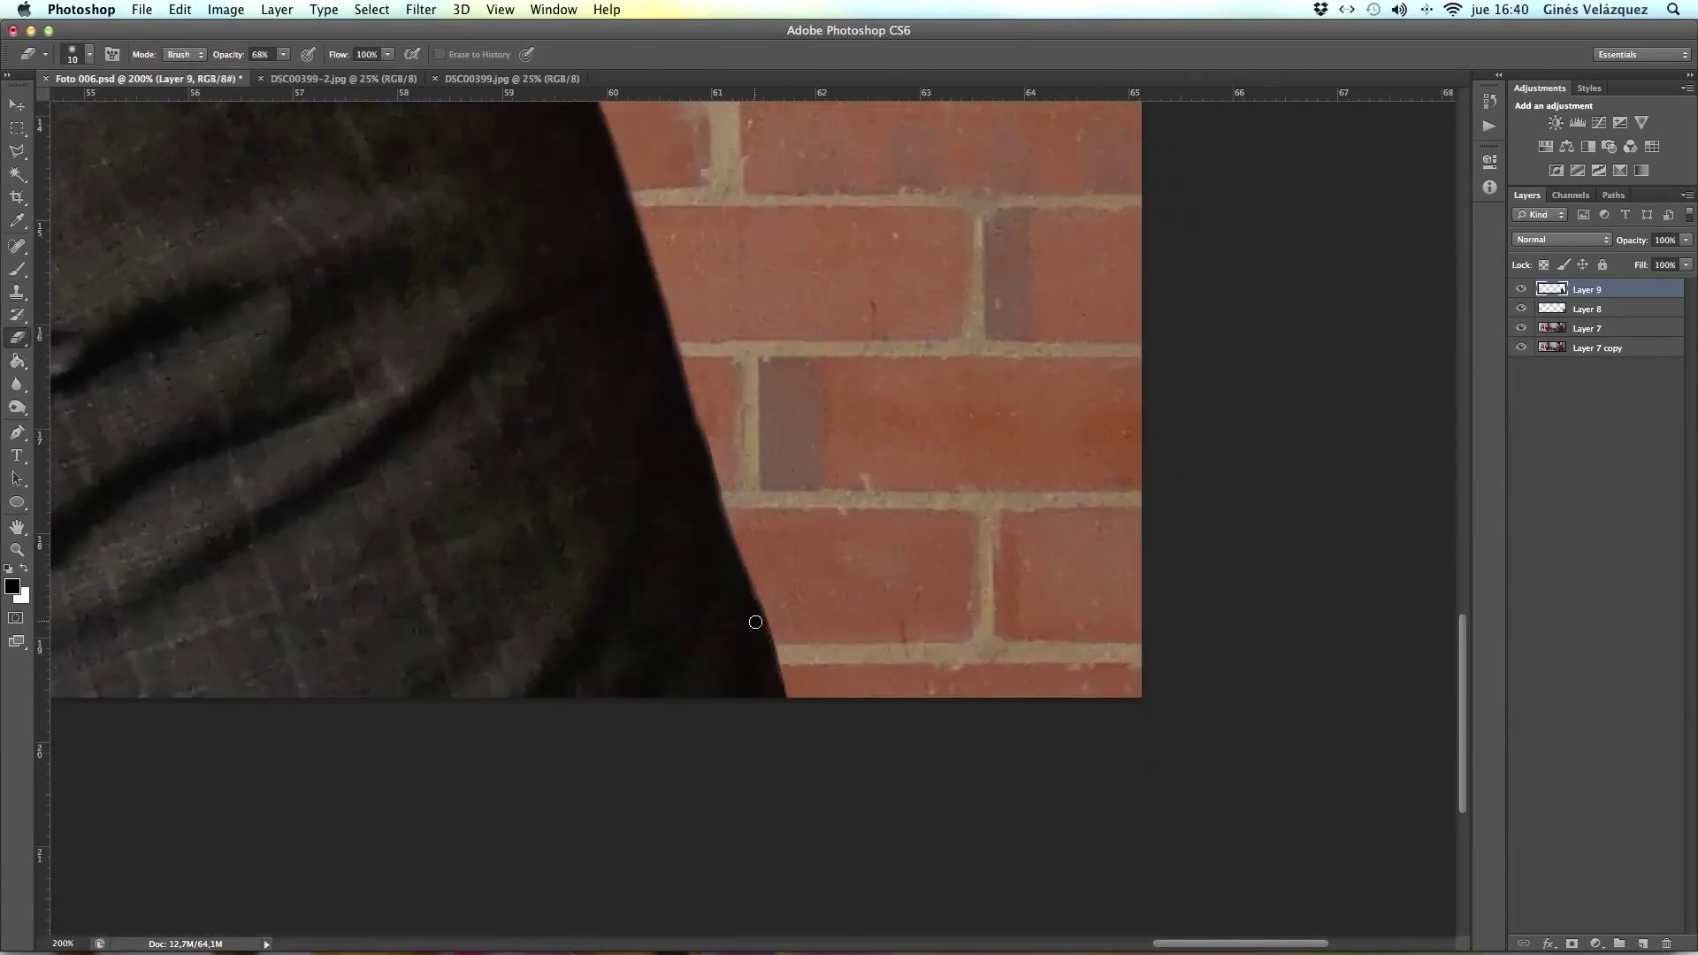
key("z")
left_click_drag(1643, 934, 1642, 935)
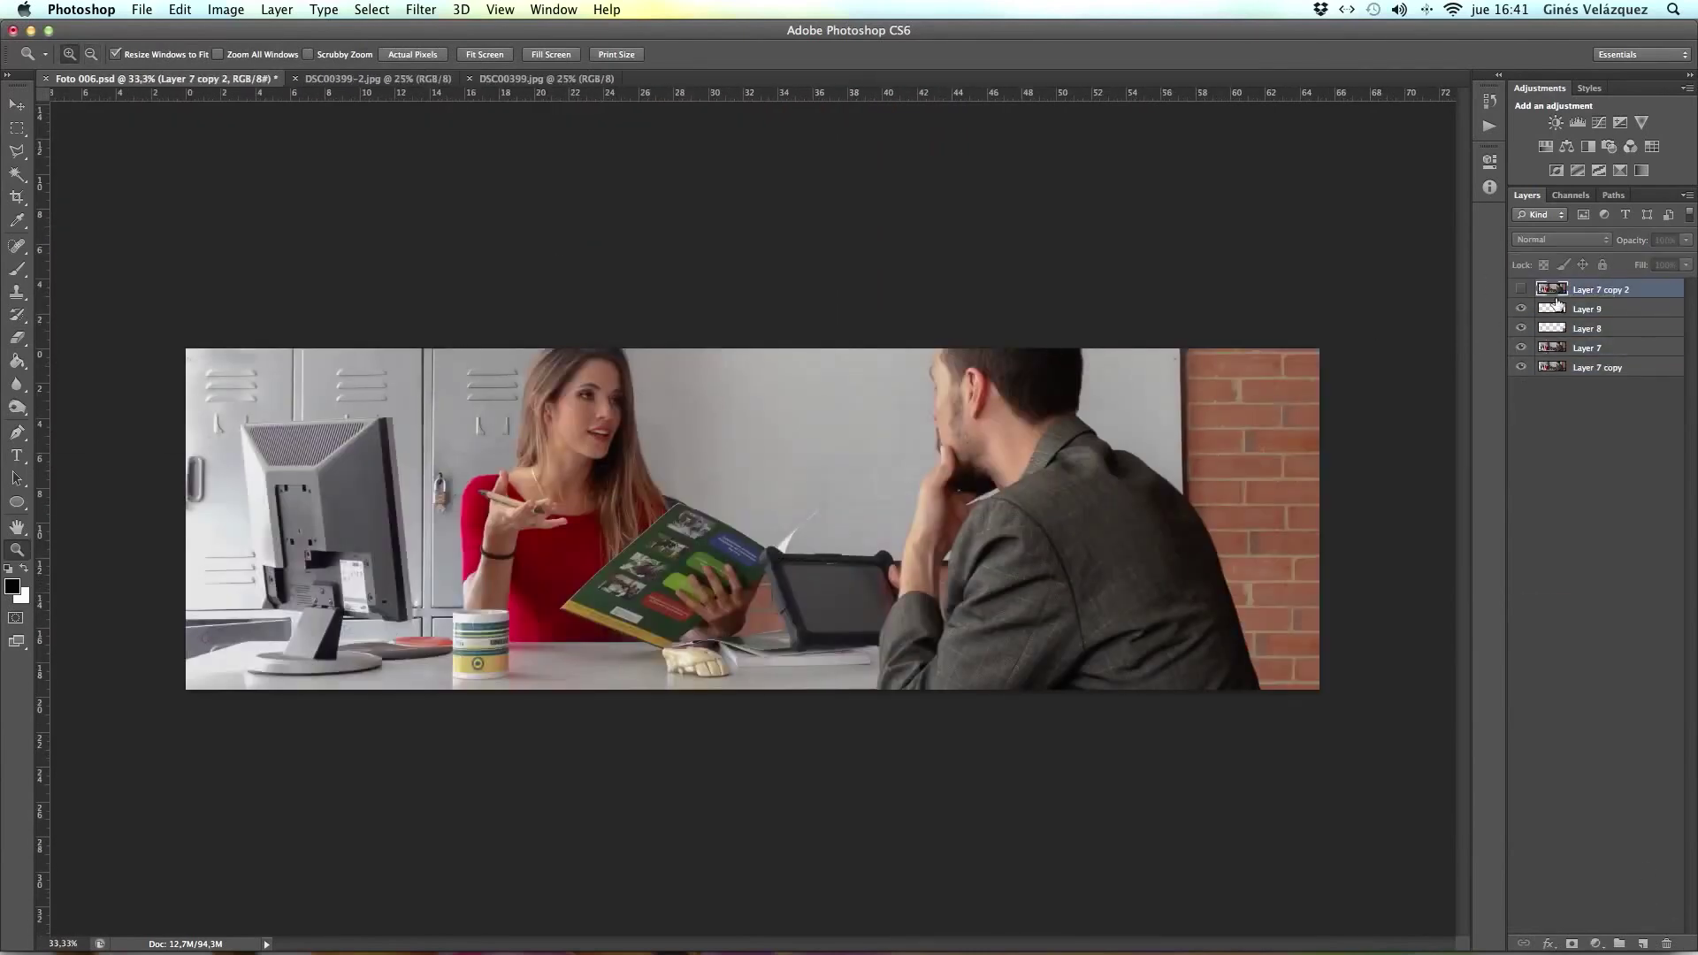
key("ctrl+plus")
key("ctrl+plus")
left_click(1583, 308)
key("ctrl+plus")
key("ctrl+plus")
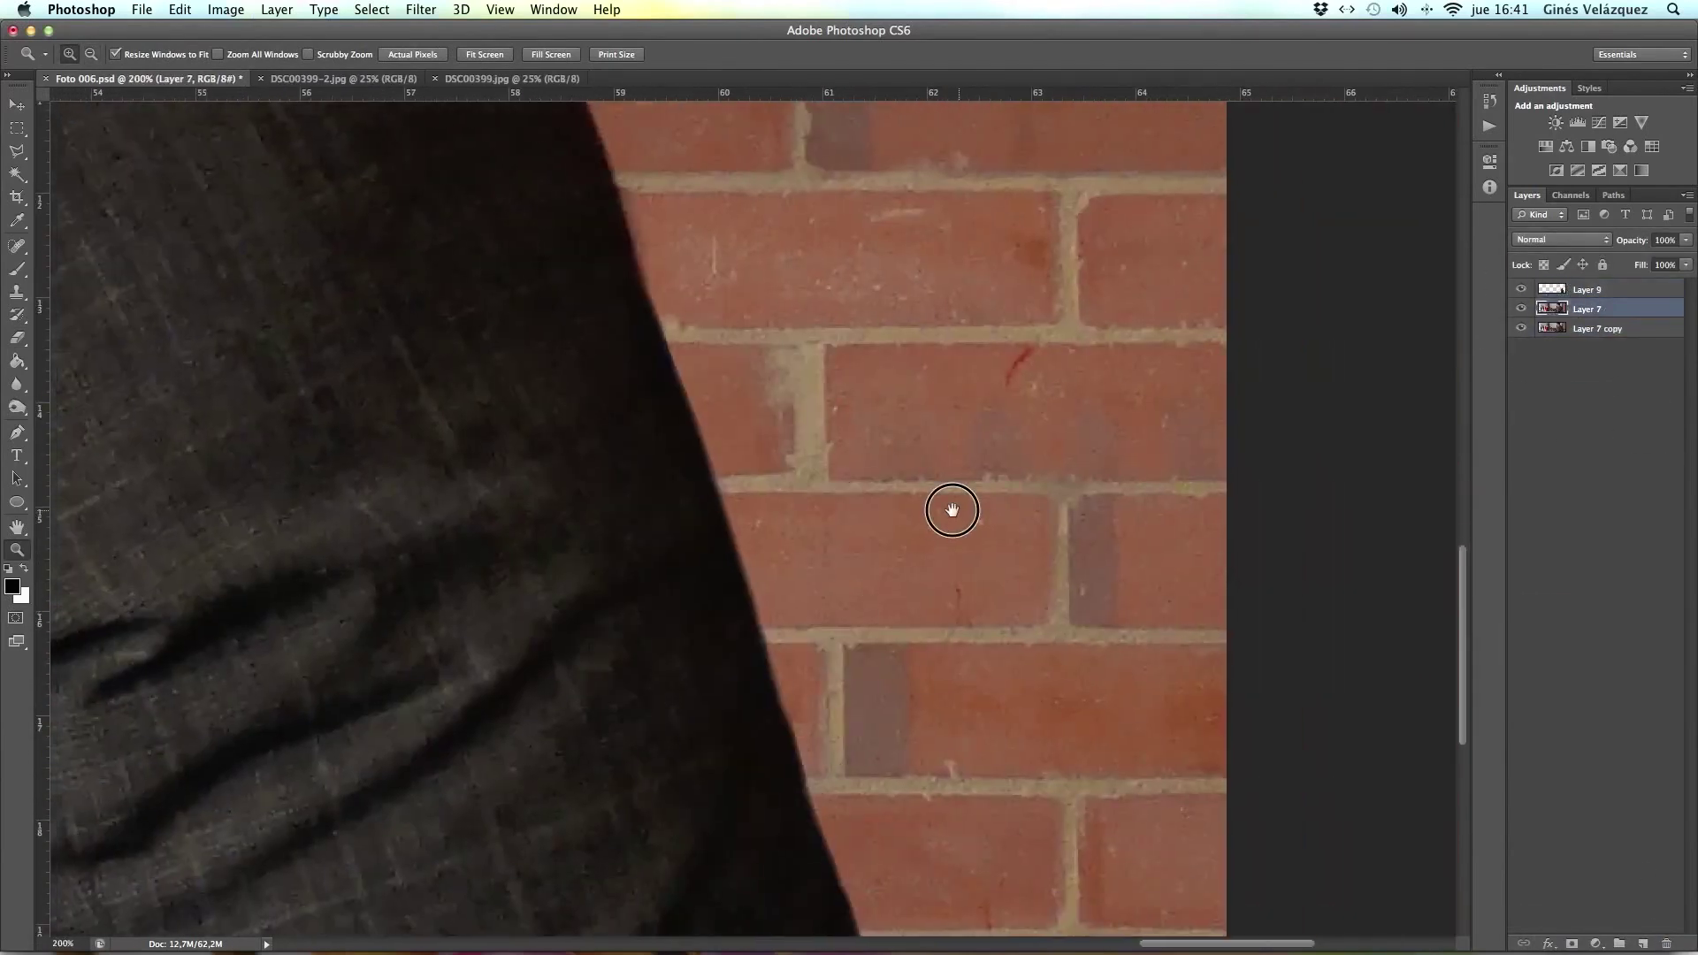
Clone Stamp over the darker bricks beside the man, working along the wall.
key("s")
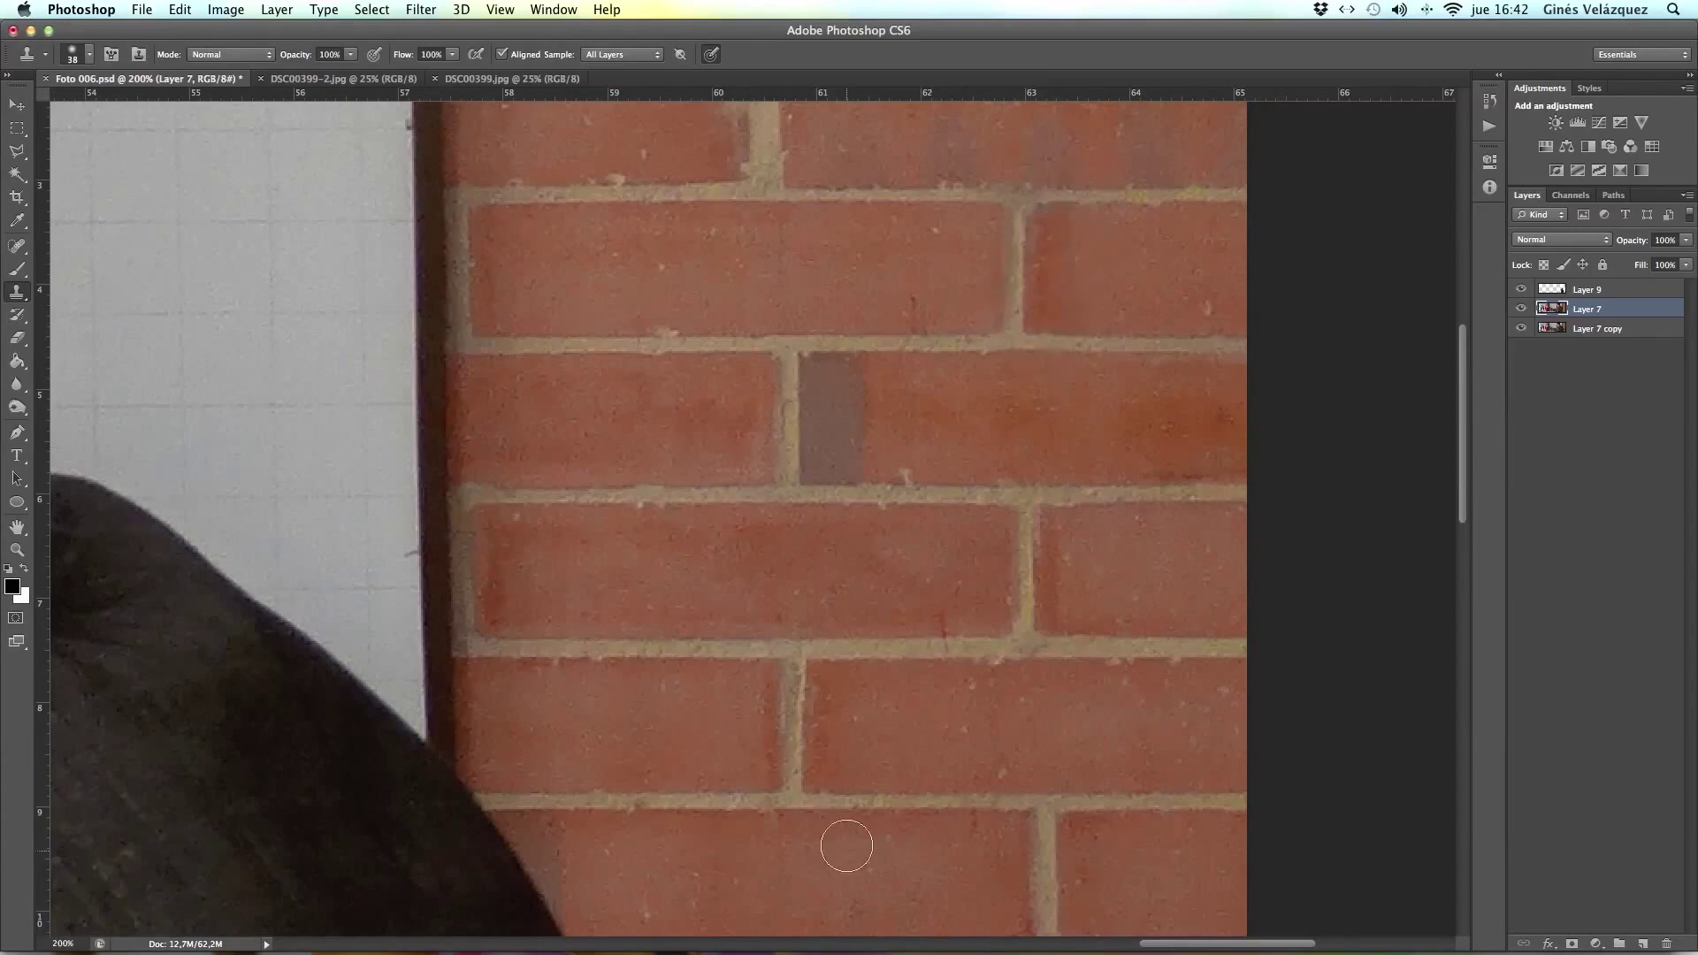
scroll(847, 846, "up", 3)
scroll(1062, 265, "down", 2)
scroll(826, 212, "down", 3)
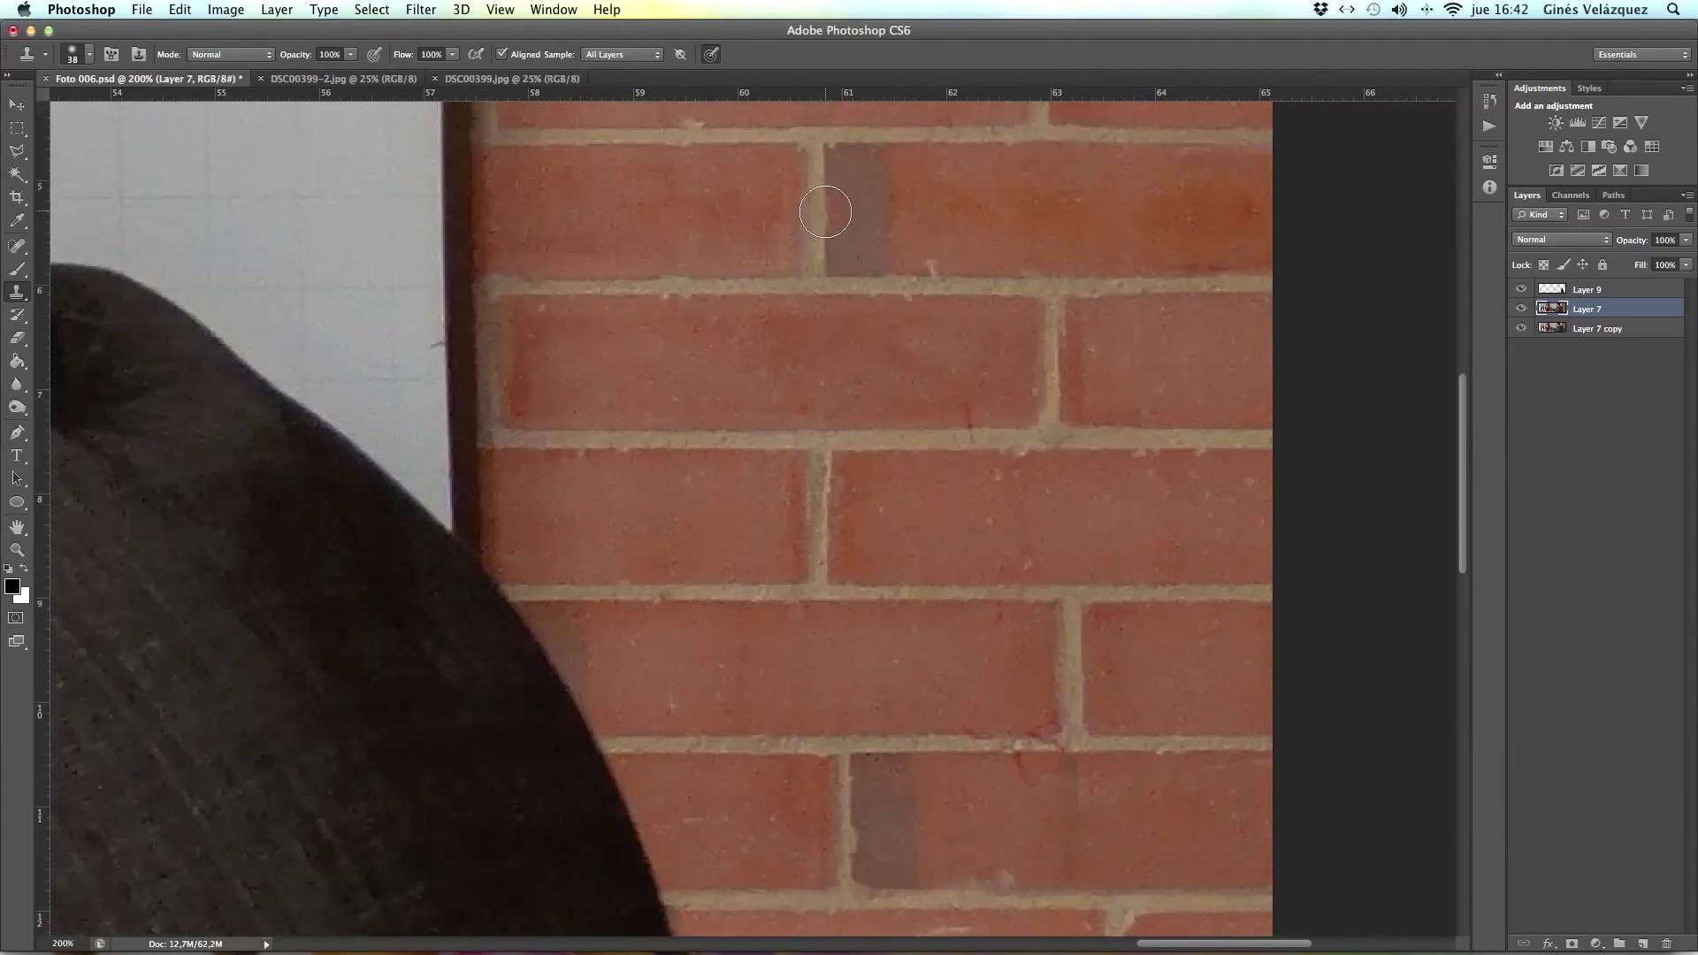
scroll(884, 380, "down", 3)
scroll(911, 664, "down", 2)
scroll(929, 804, "up", 5)
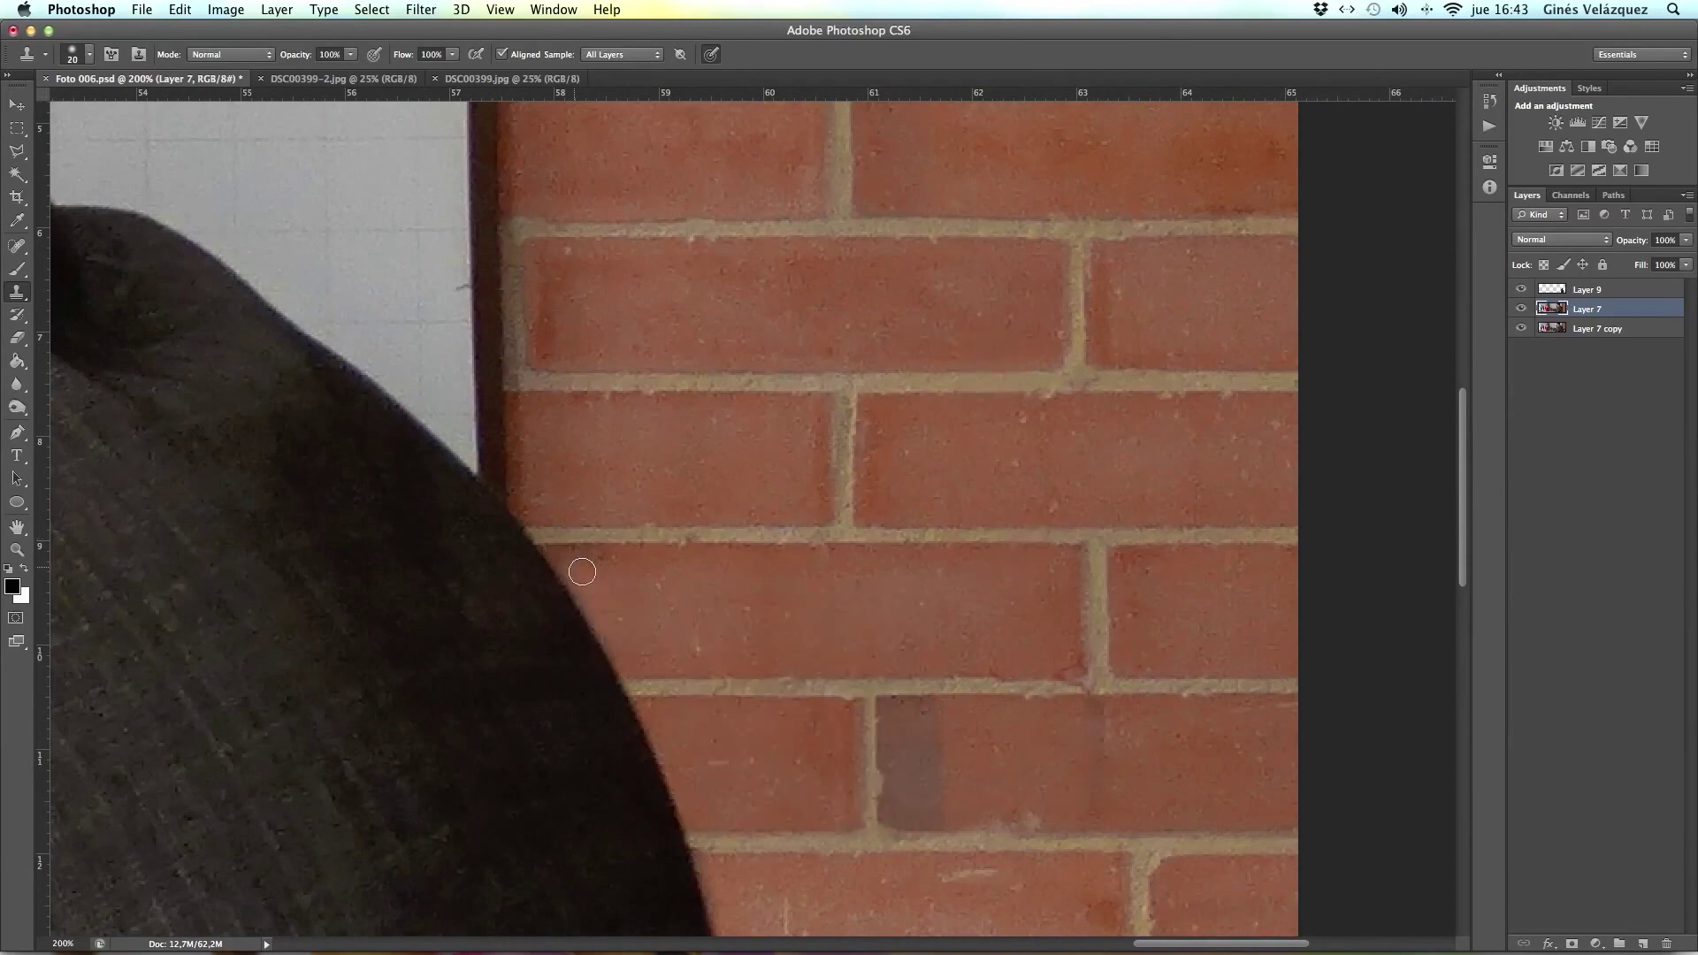
scroll(587, 543, "down", 3)
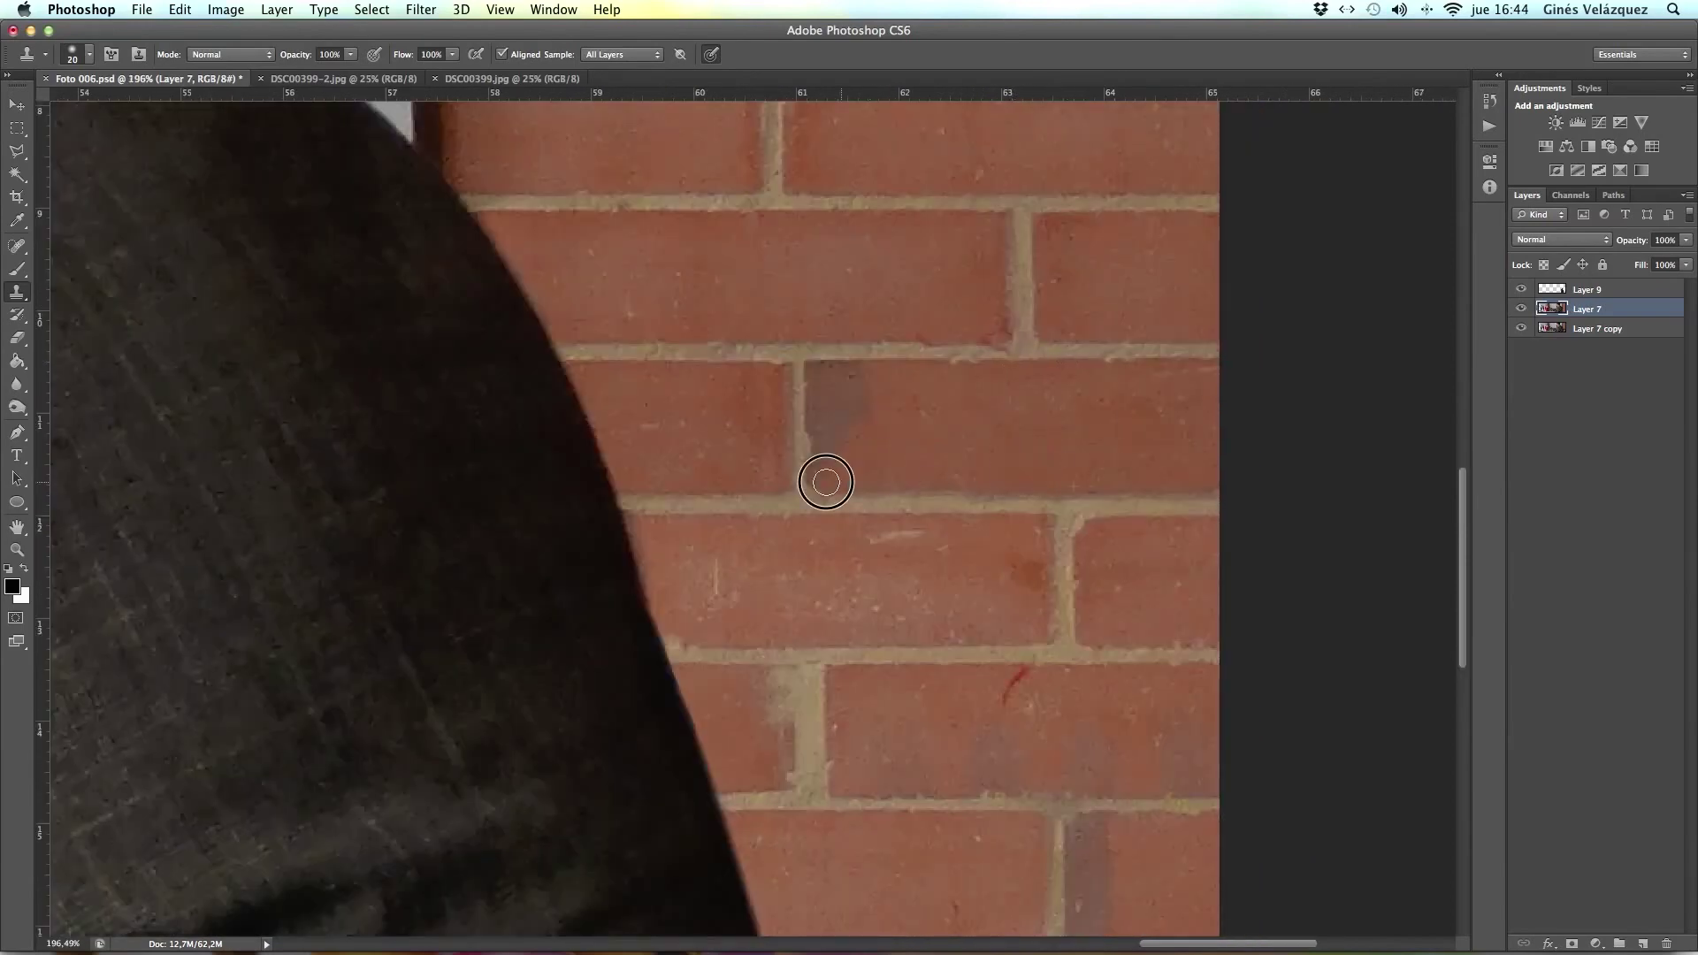
scroll(1016, 353, "down", 3)
scroll(1016, 353, "right", 1)
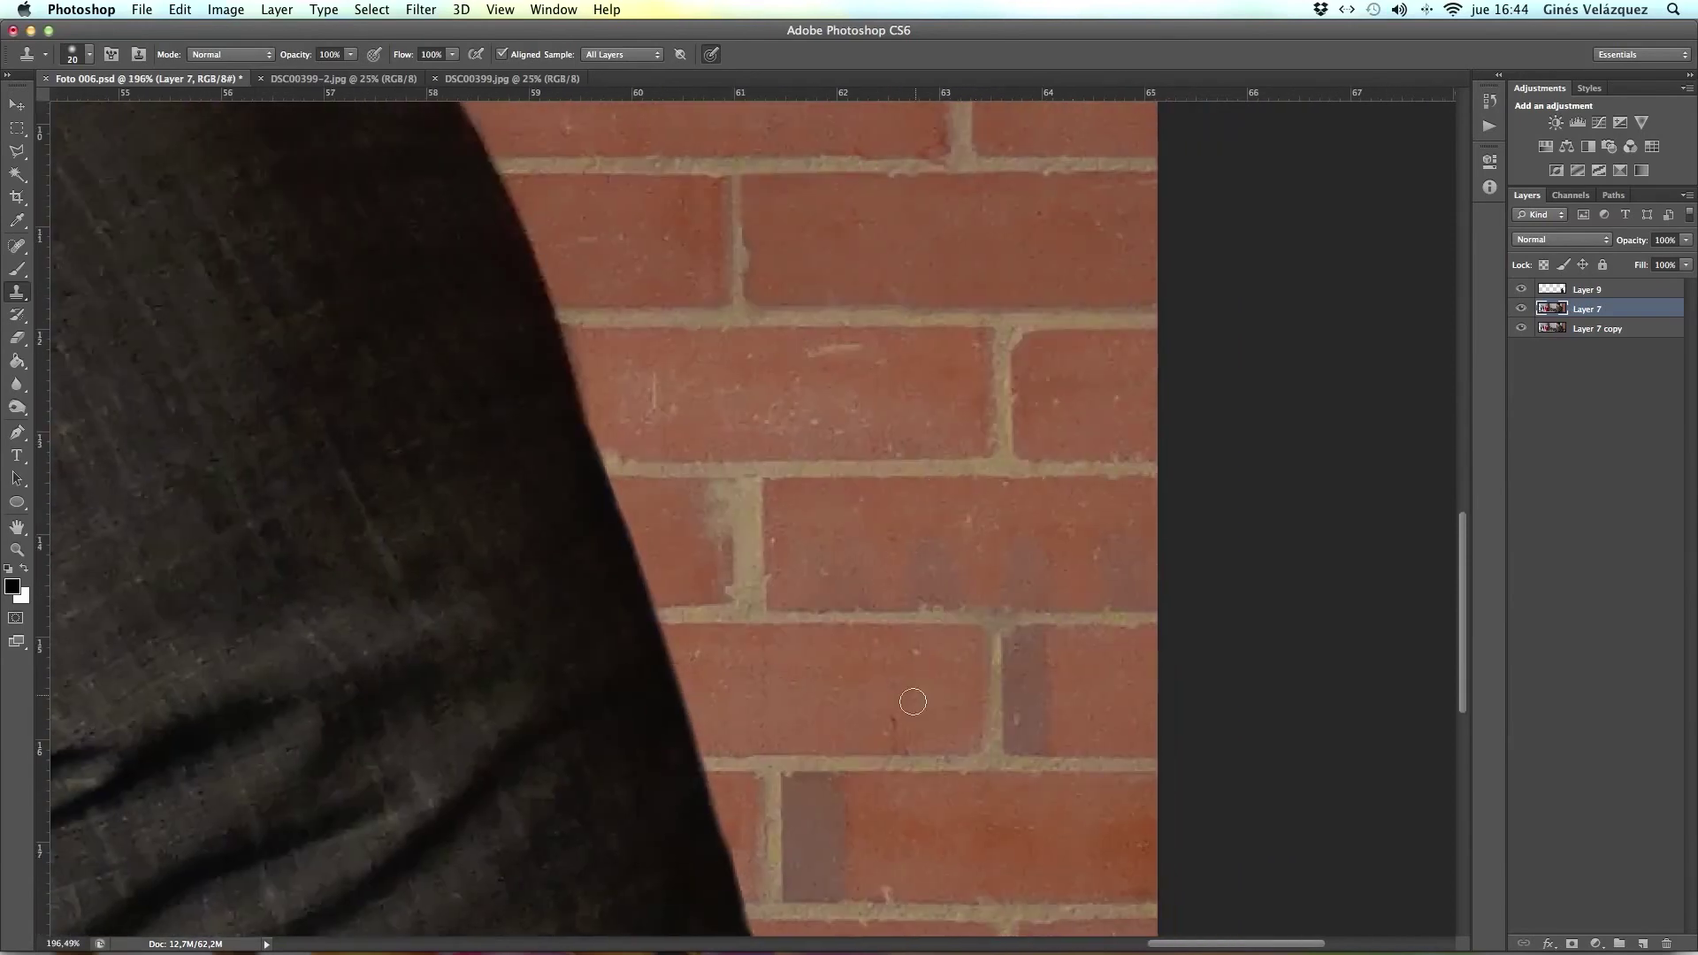
scroll(1050, 509, "down", 3)
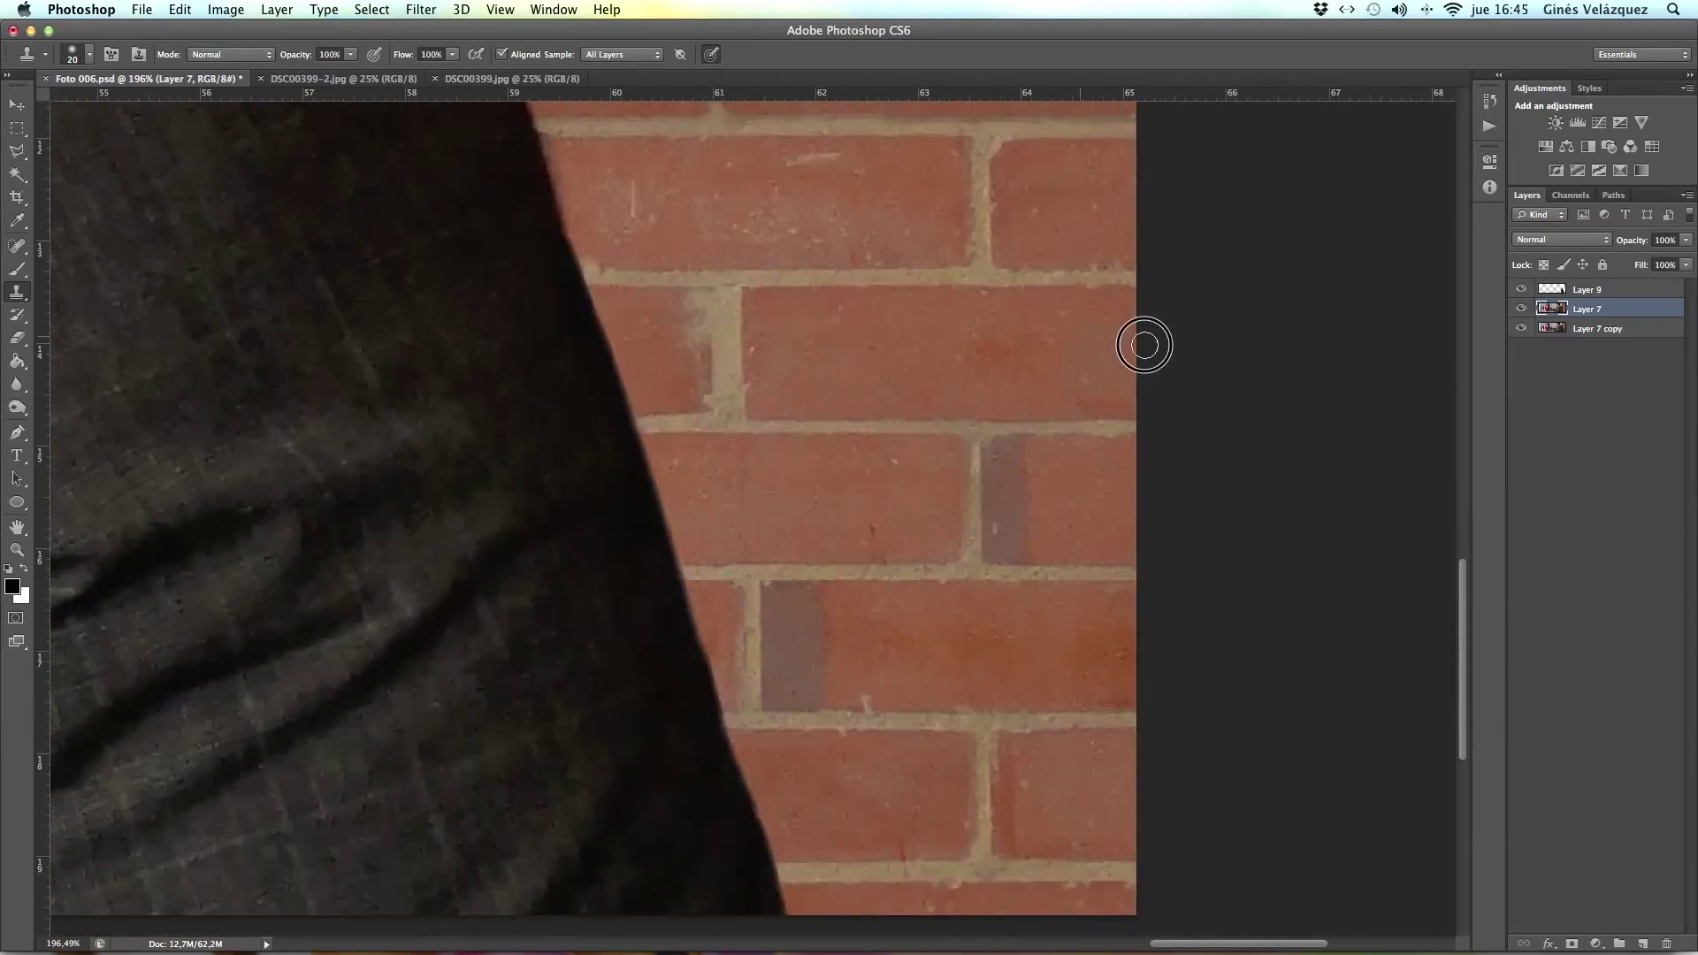
scroll(990, 762, "up", 3)
scroll(990, 762, "right", 1)
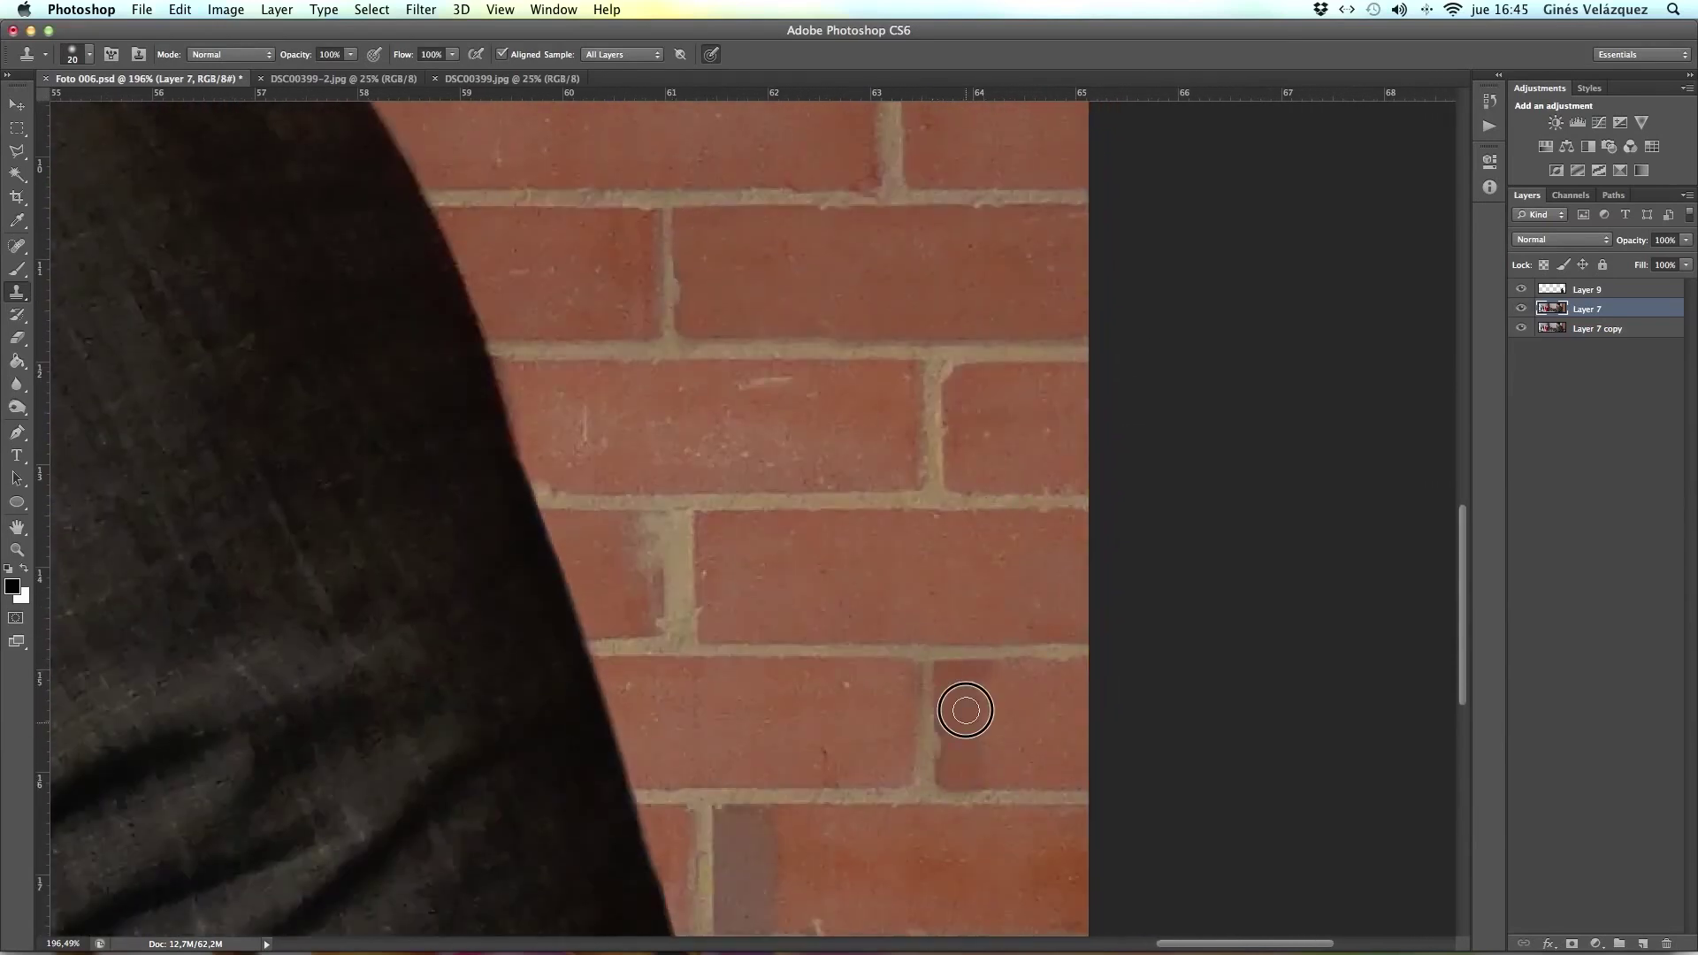
scroll(897, 740, "down", 3)
scroll(898, 740, "right", 1)
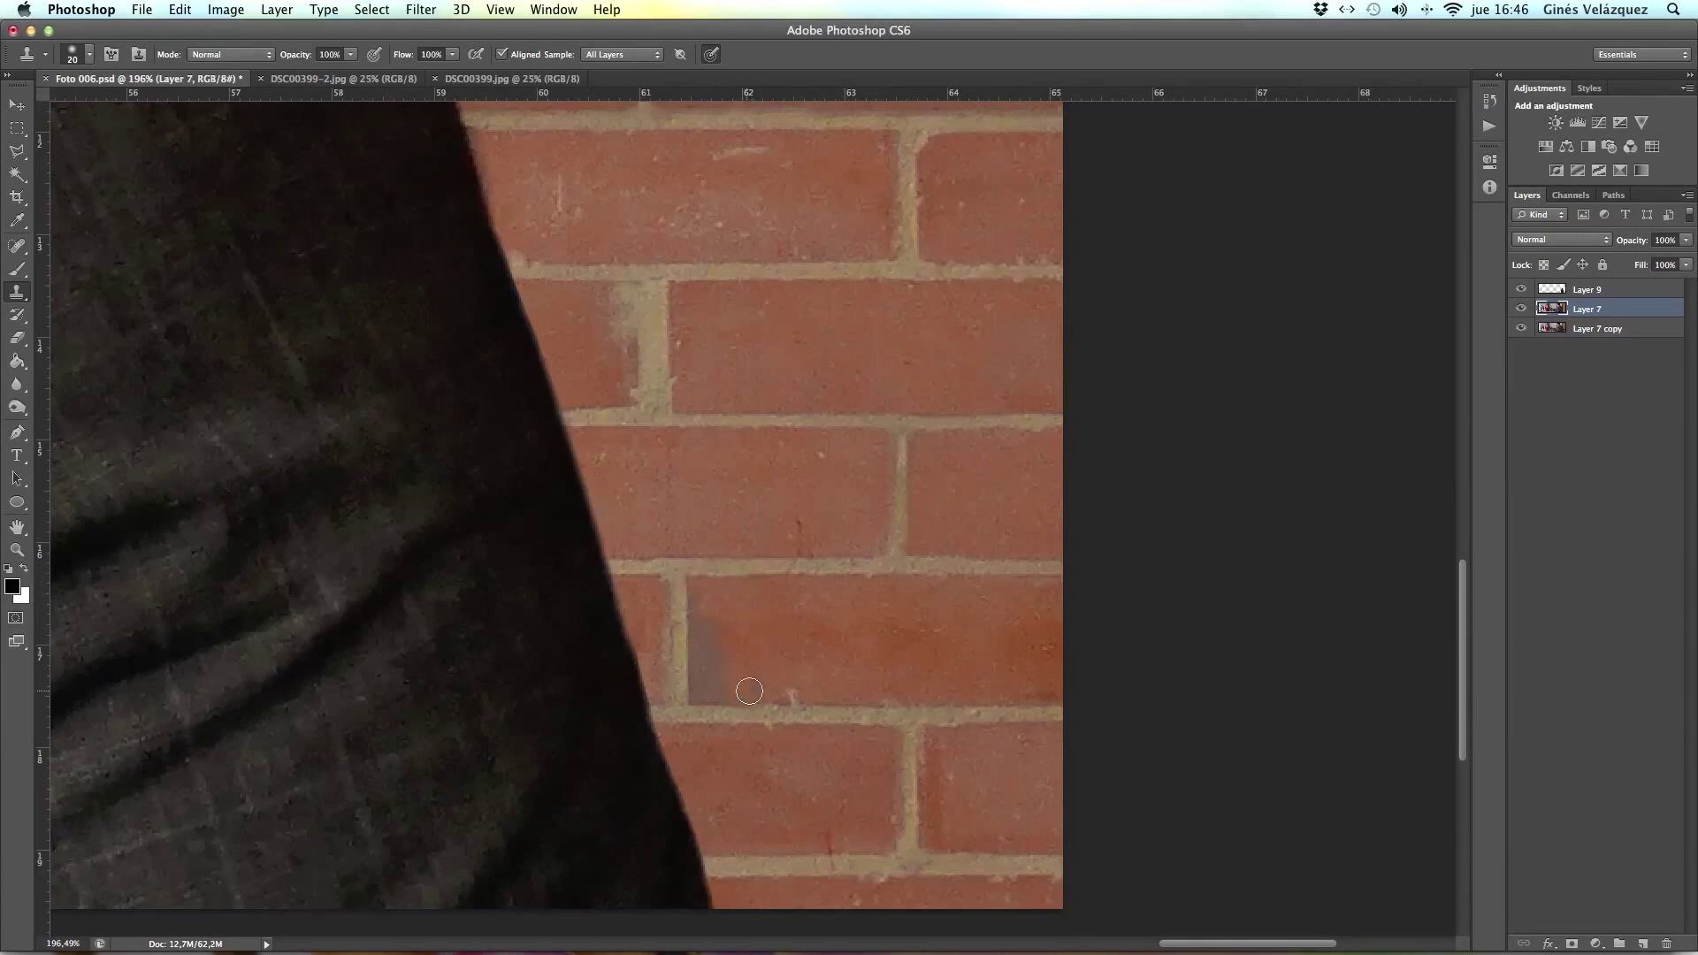
Patch the remaining discoloured bricks near the shoulder, then view the whole photo.
key("h")
left_click_drag(643, 315, 1095, 487)
key("z")
key("ctrl+d")
key("h")
left_click_drag(1017, 477, 1037, 505)
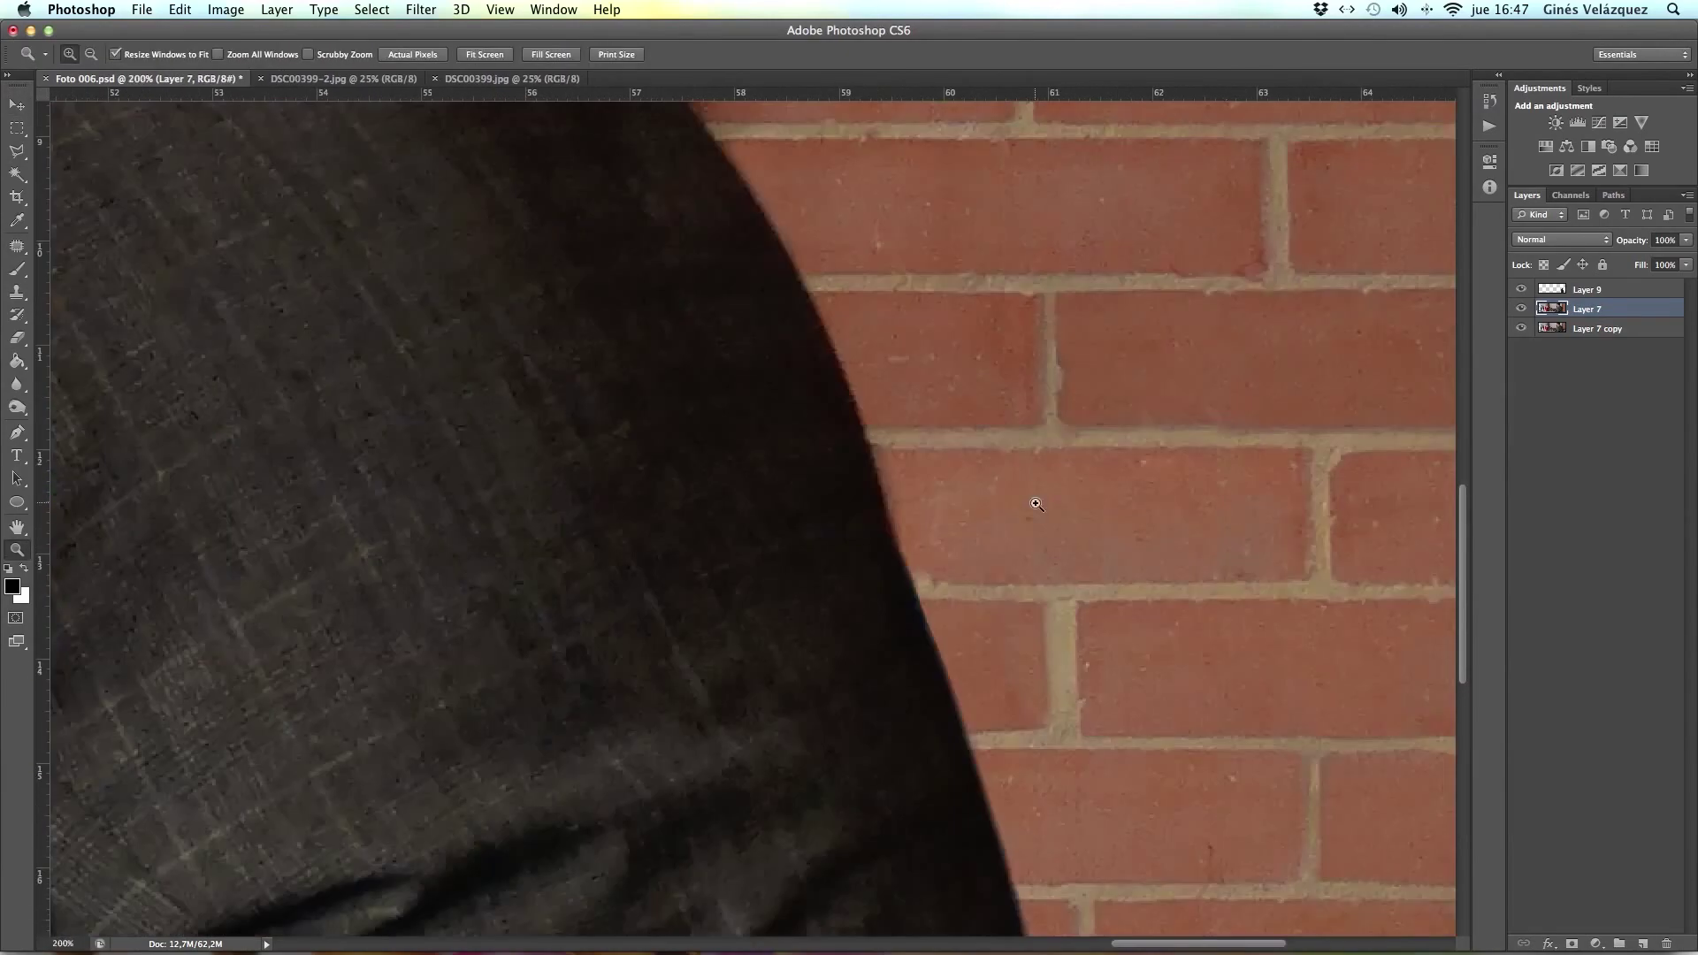
key("ctrl+0")
key("ctrl+1")
key("j")
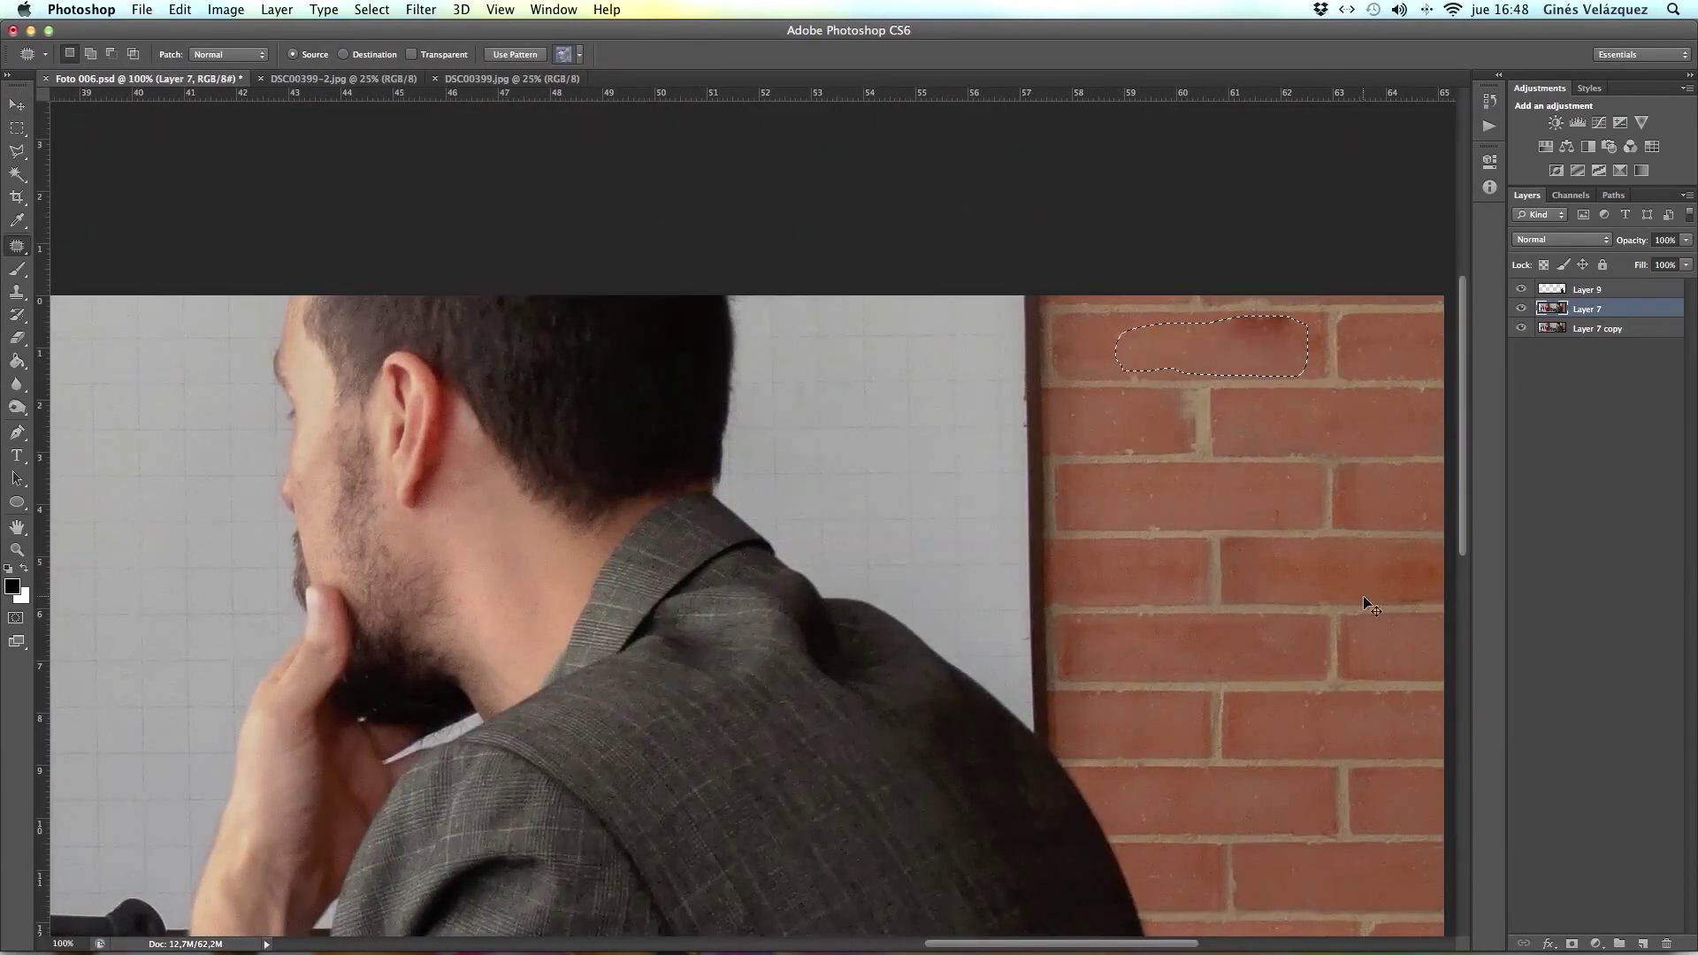
key("z")
key("ctrl+minus")
key("ctrl+minus")
key("ctrl+minus")
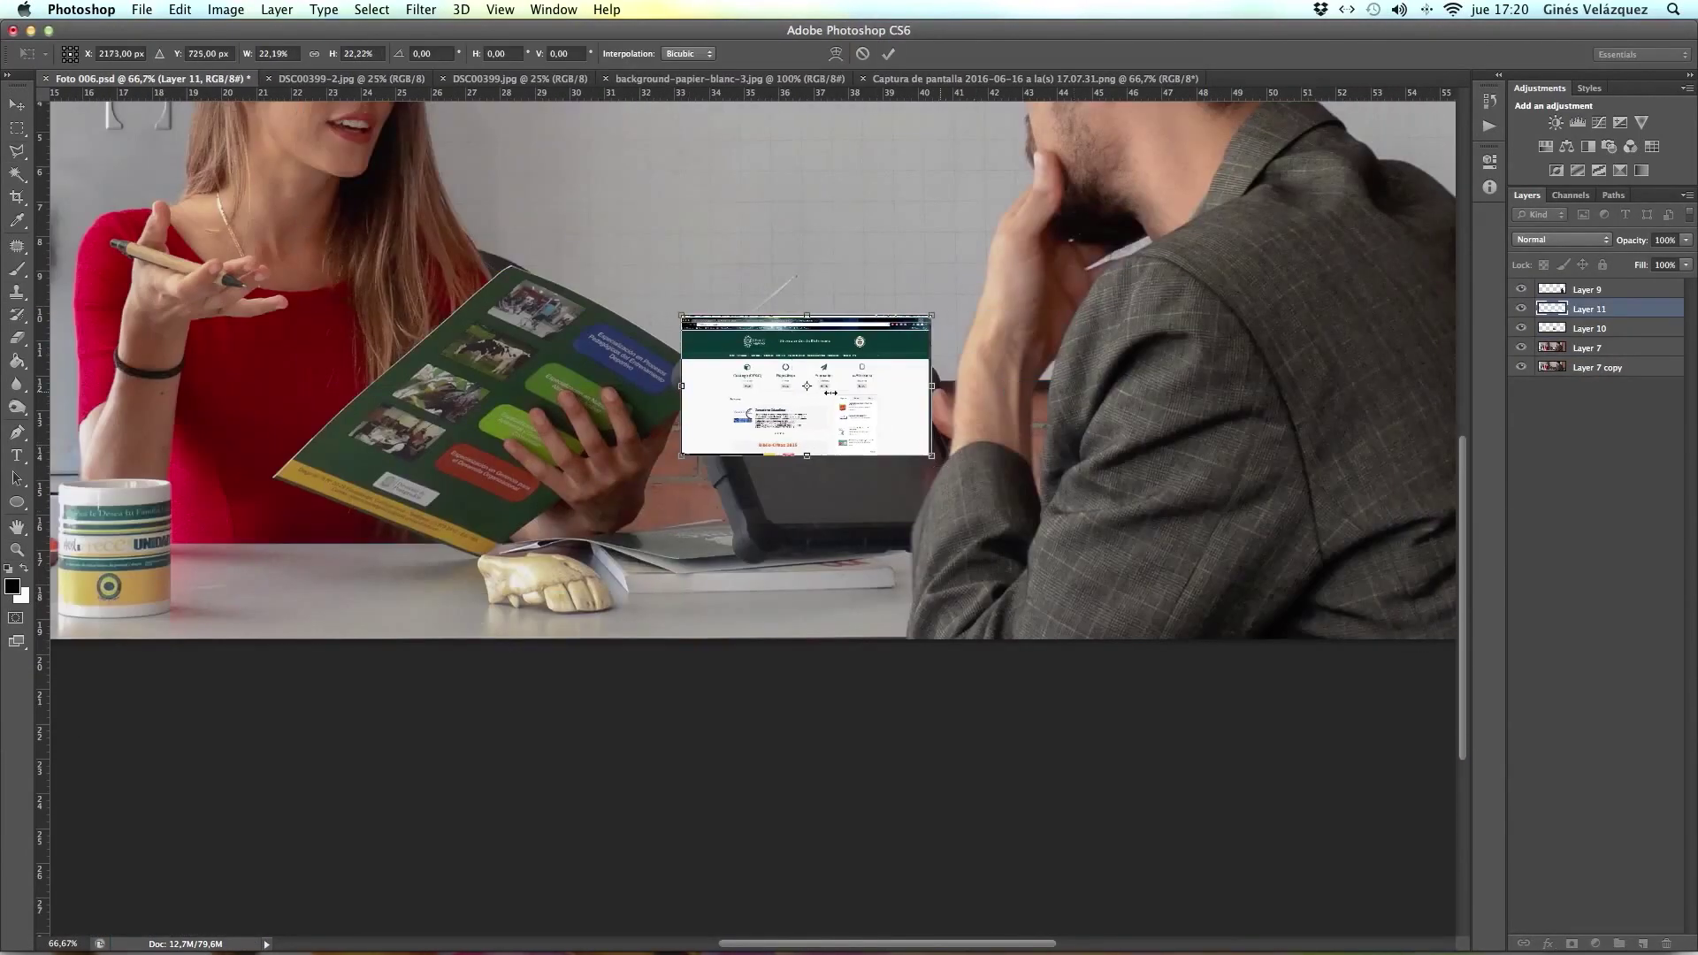
Pin the website screenshot's corners onto the tablet screen, keeping its blend mode.
left_click_drag(965, 514, 970, 515)
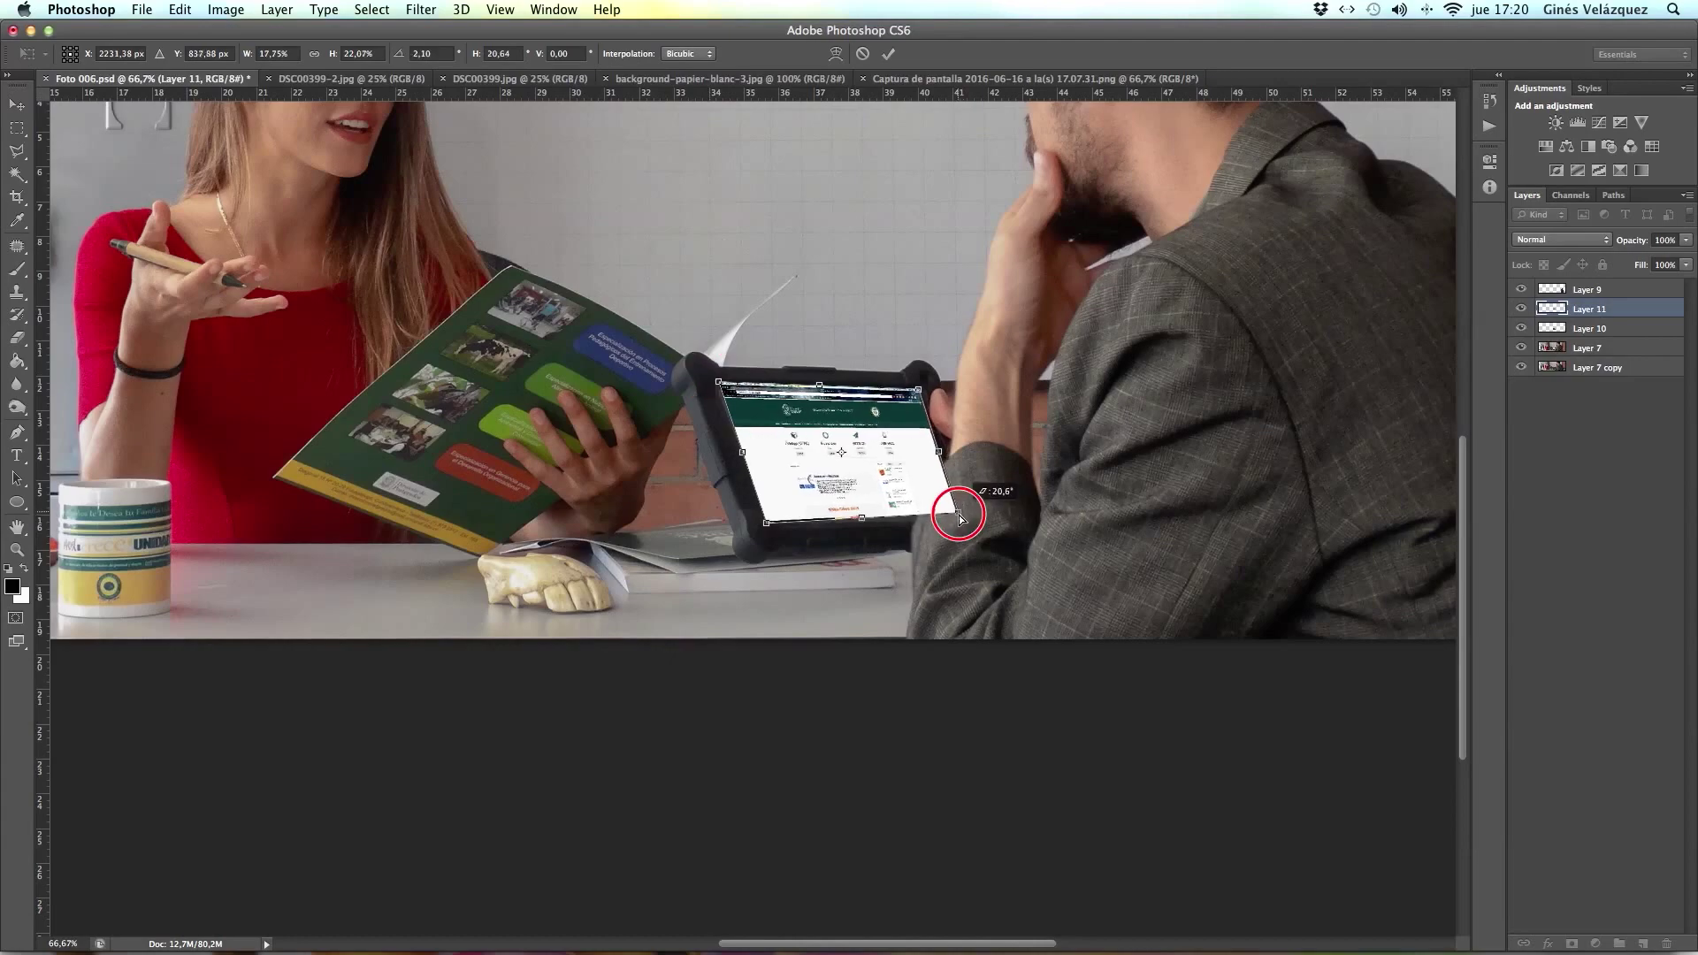
left_click_drag(718, 387, 711, 379)
left_click_drag(919, 389, 915, 383)
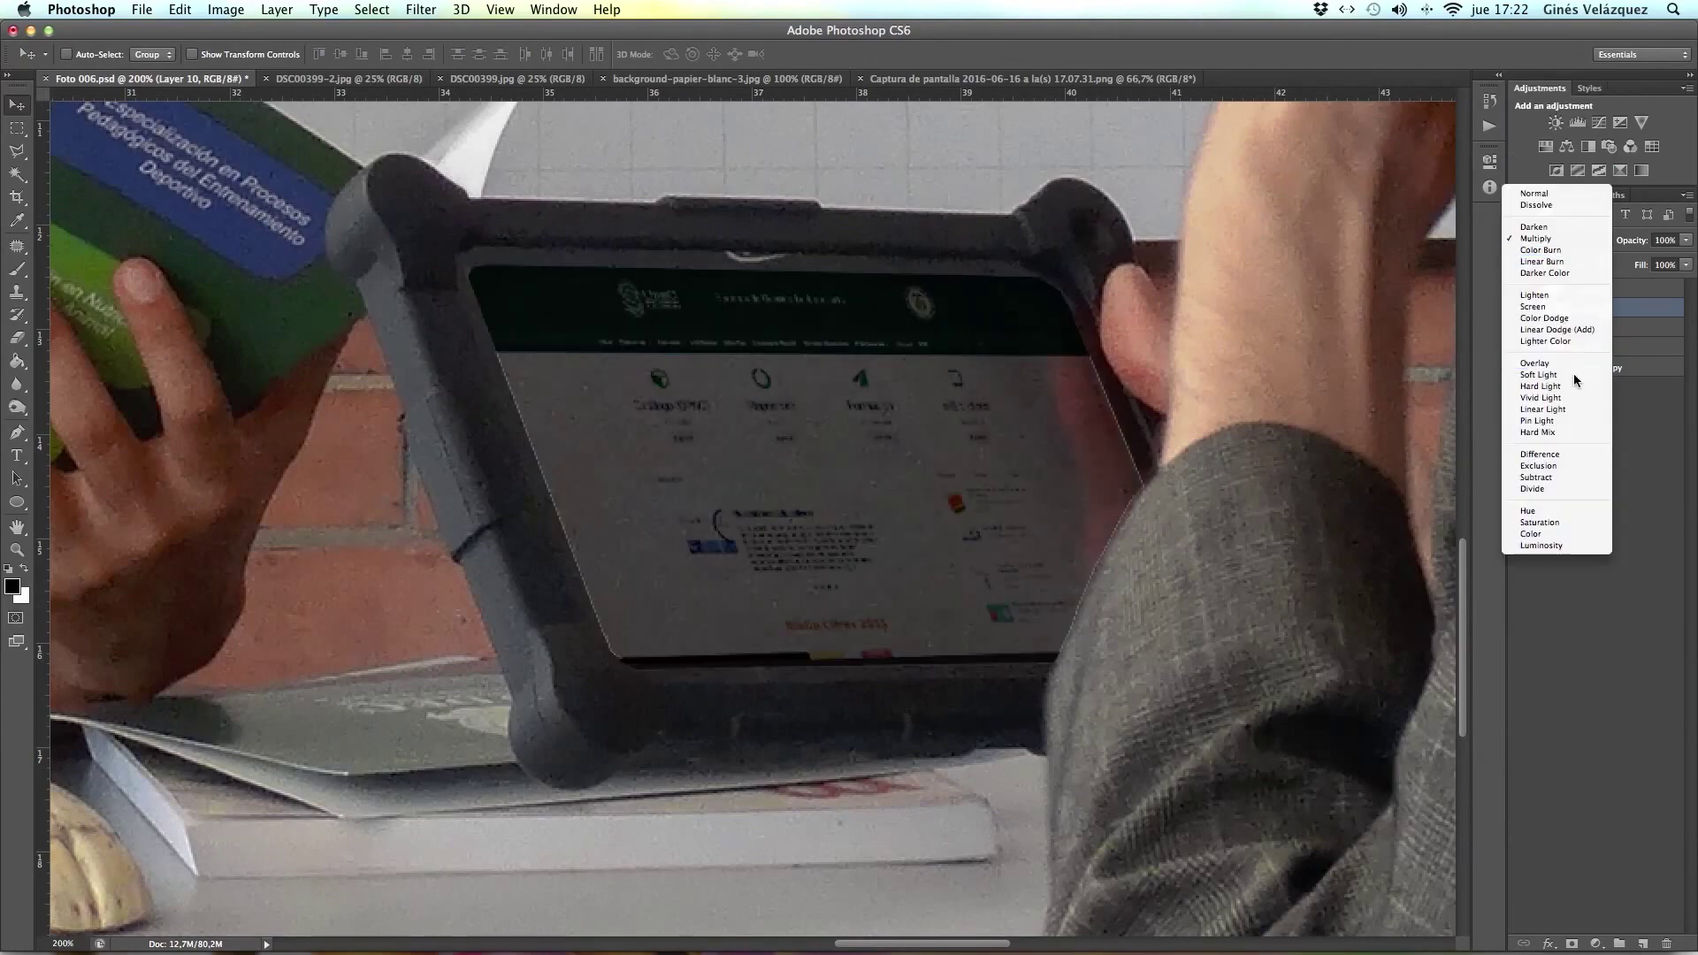
left_click(1534, 238)
key("z")
key("super+0")
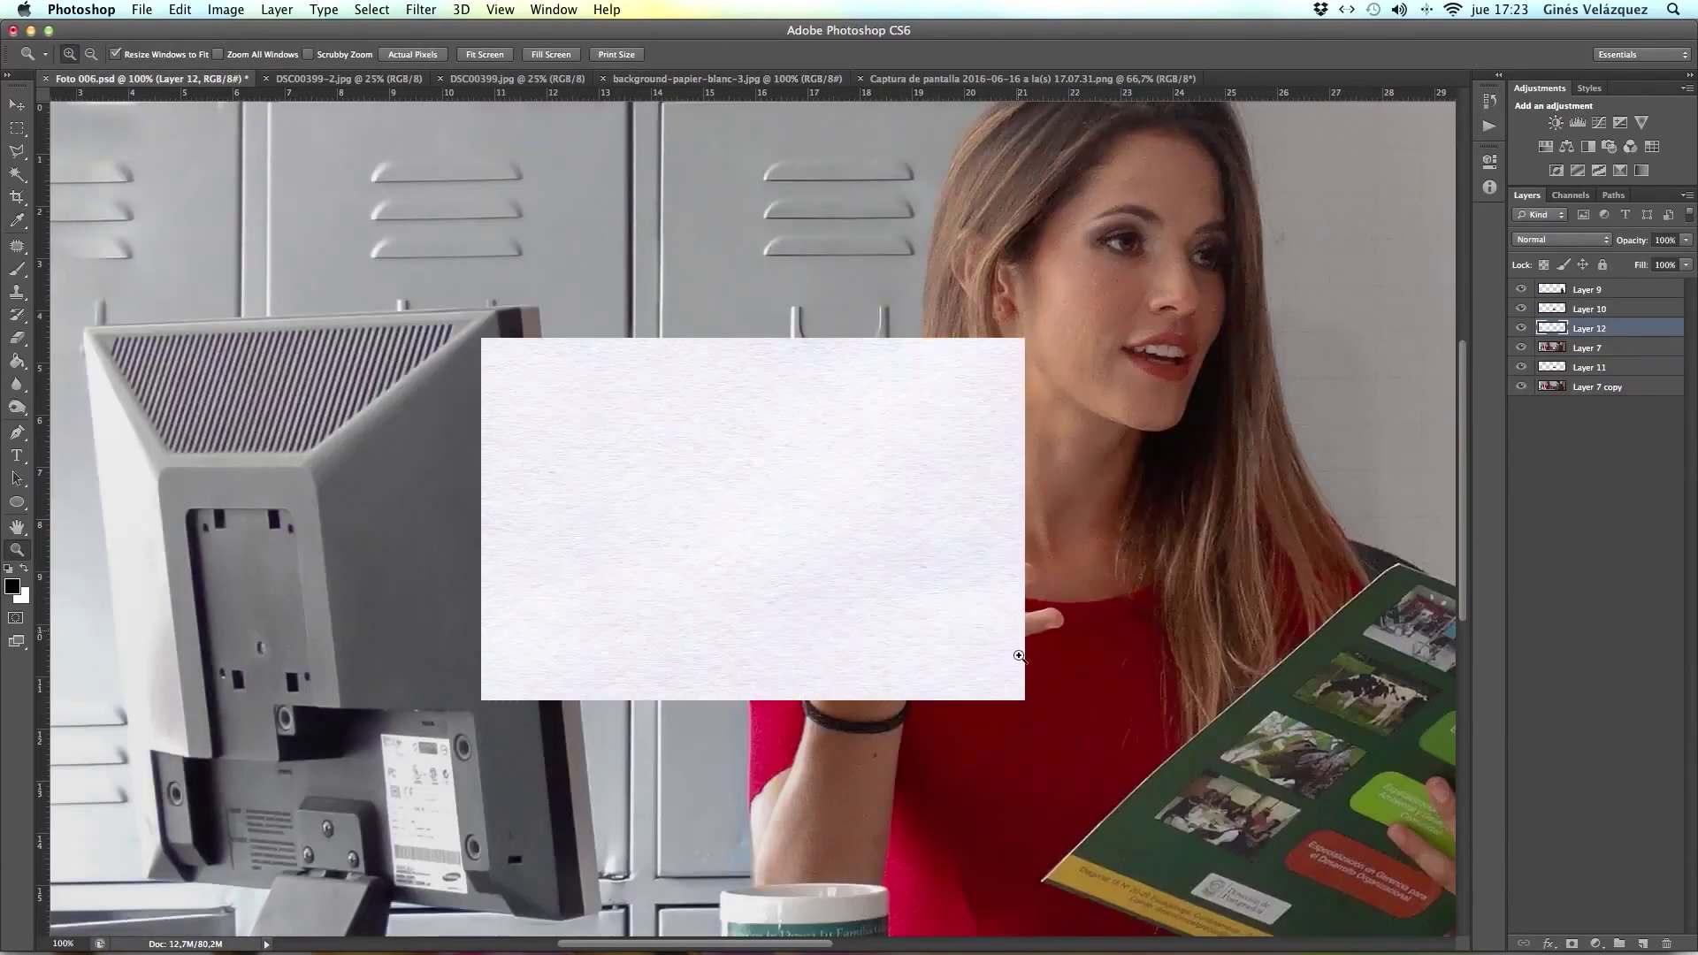
Shrink the white paper layer onto the left locker's label holder, then hide it.
left_click_drag(810, 335, 883, 356)
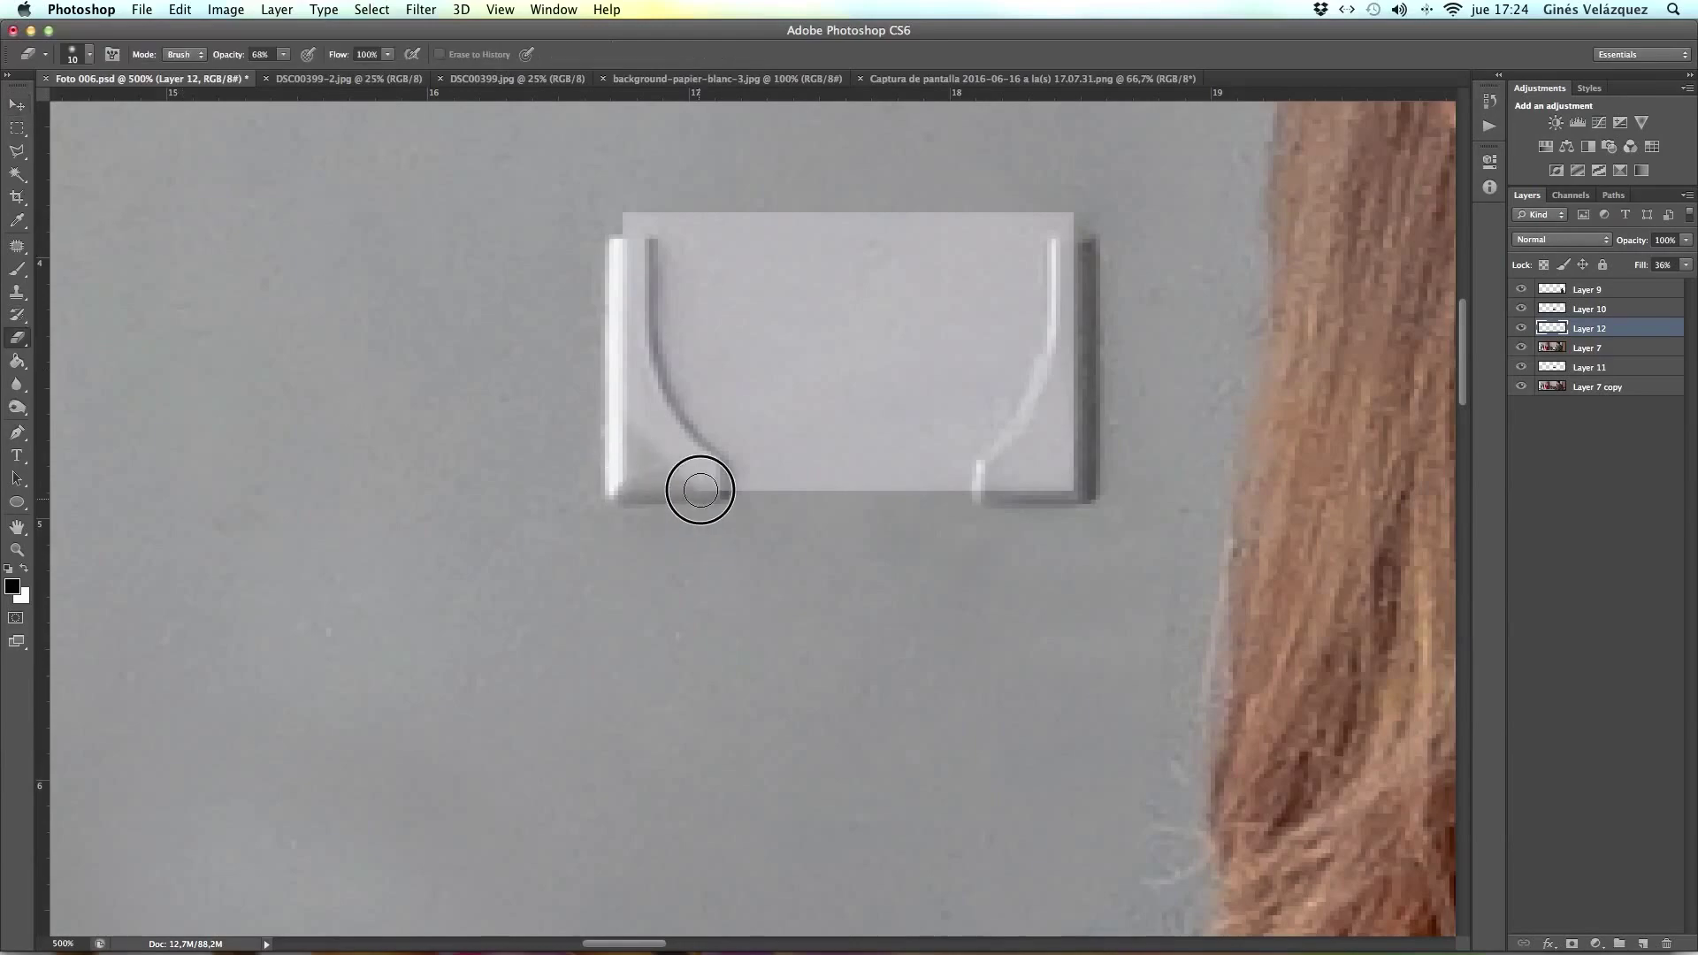
scroll(641, 339, "right", 2)
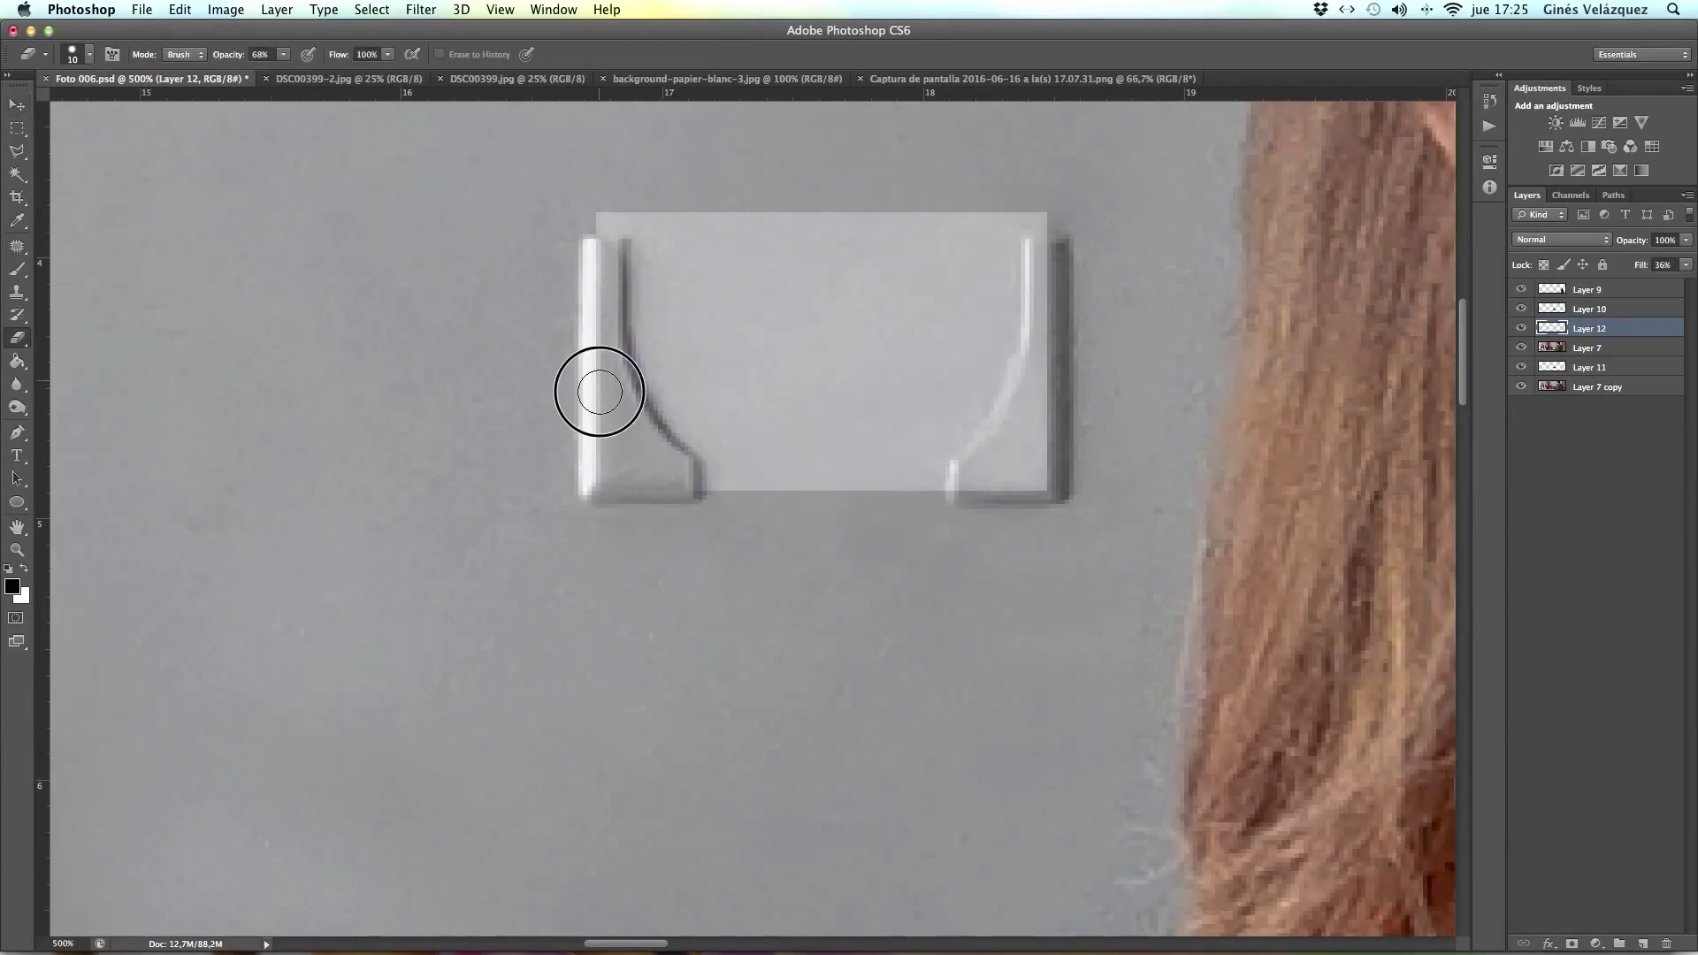
scroll(597, 339, "up", 1)
scroll(991, 463, "up", 5)
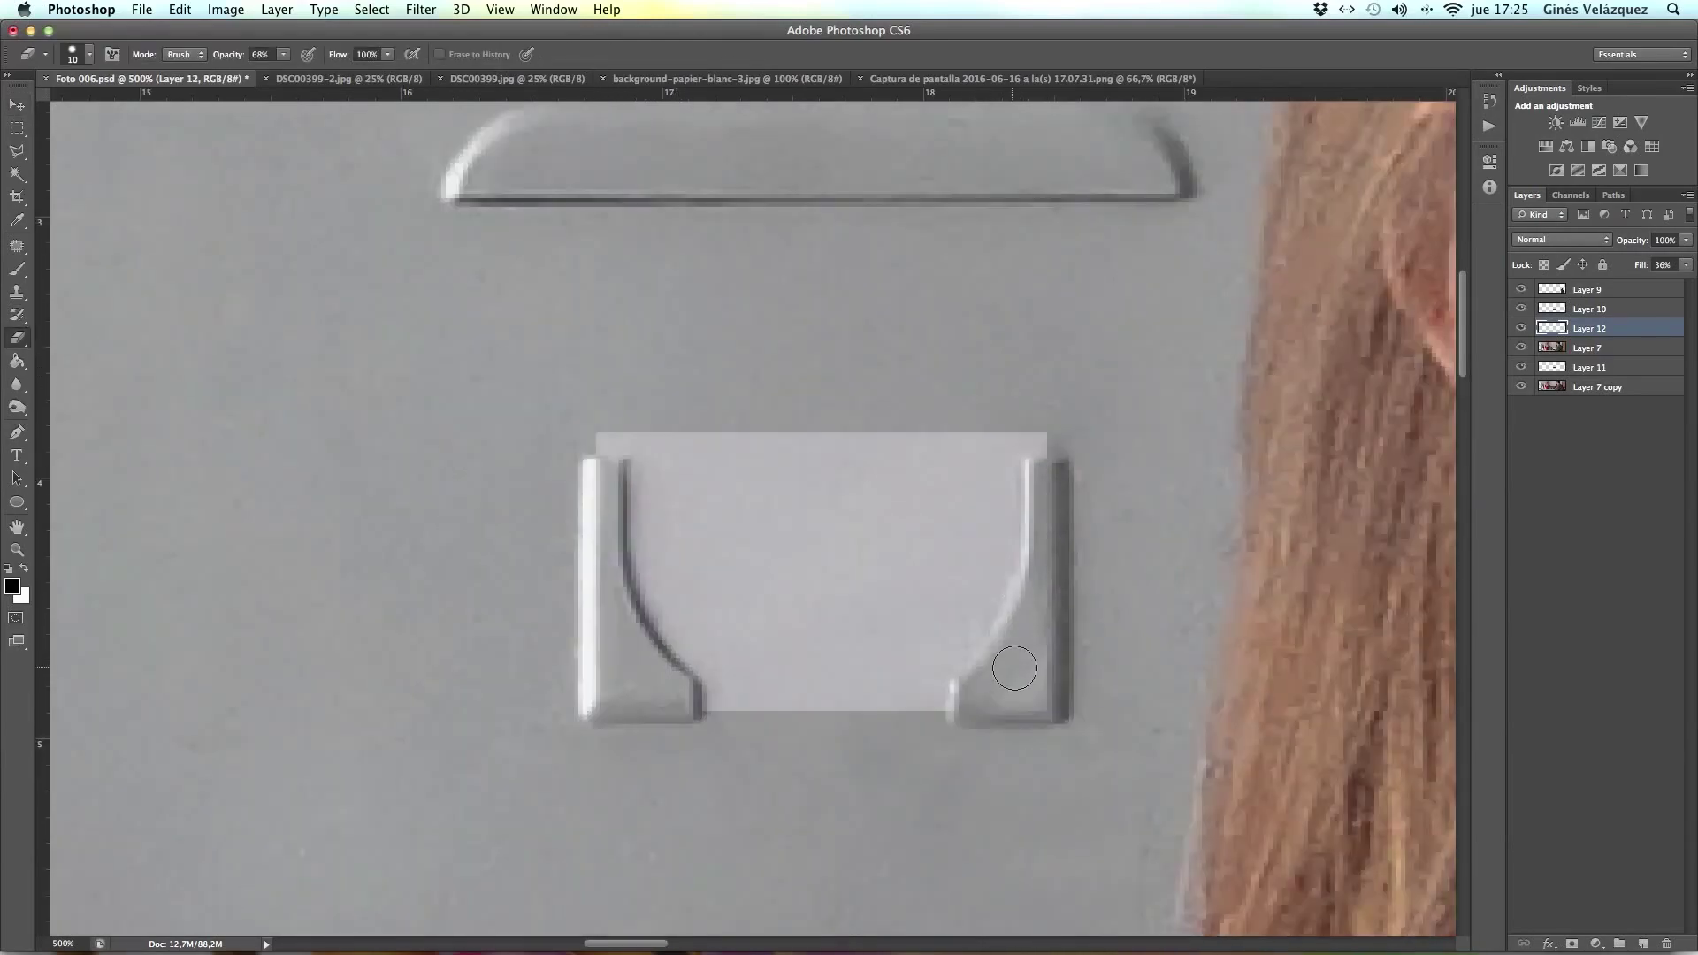
left_click(1522, 329)
left_click(991, 297)
left_click(982, 330)
Apply Image from Foto 006.psd, Layer 9, to the lassoed label area.
key("l")
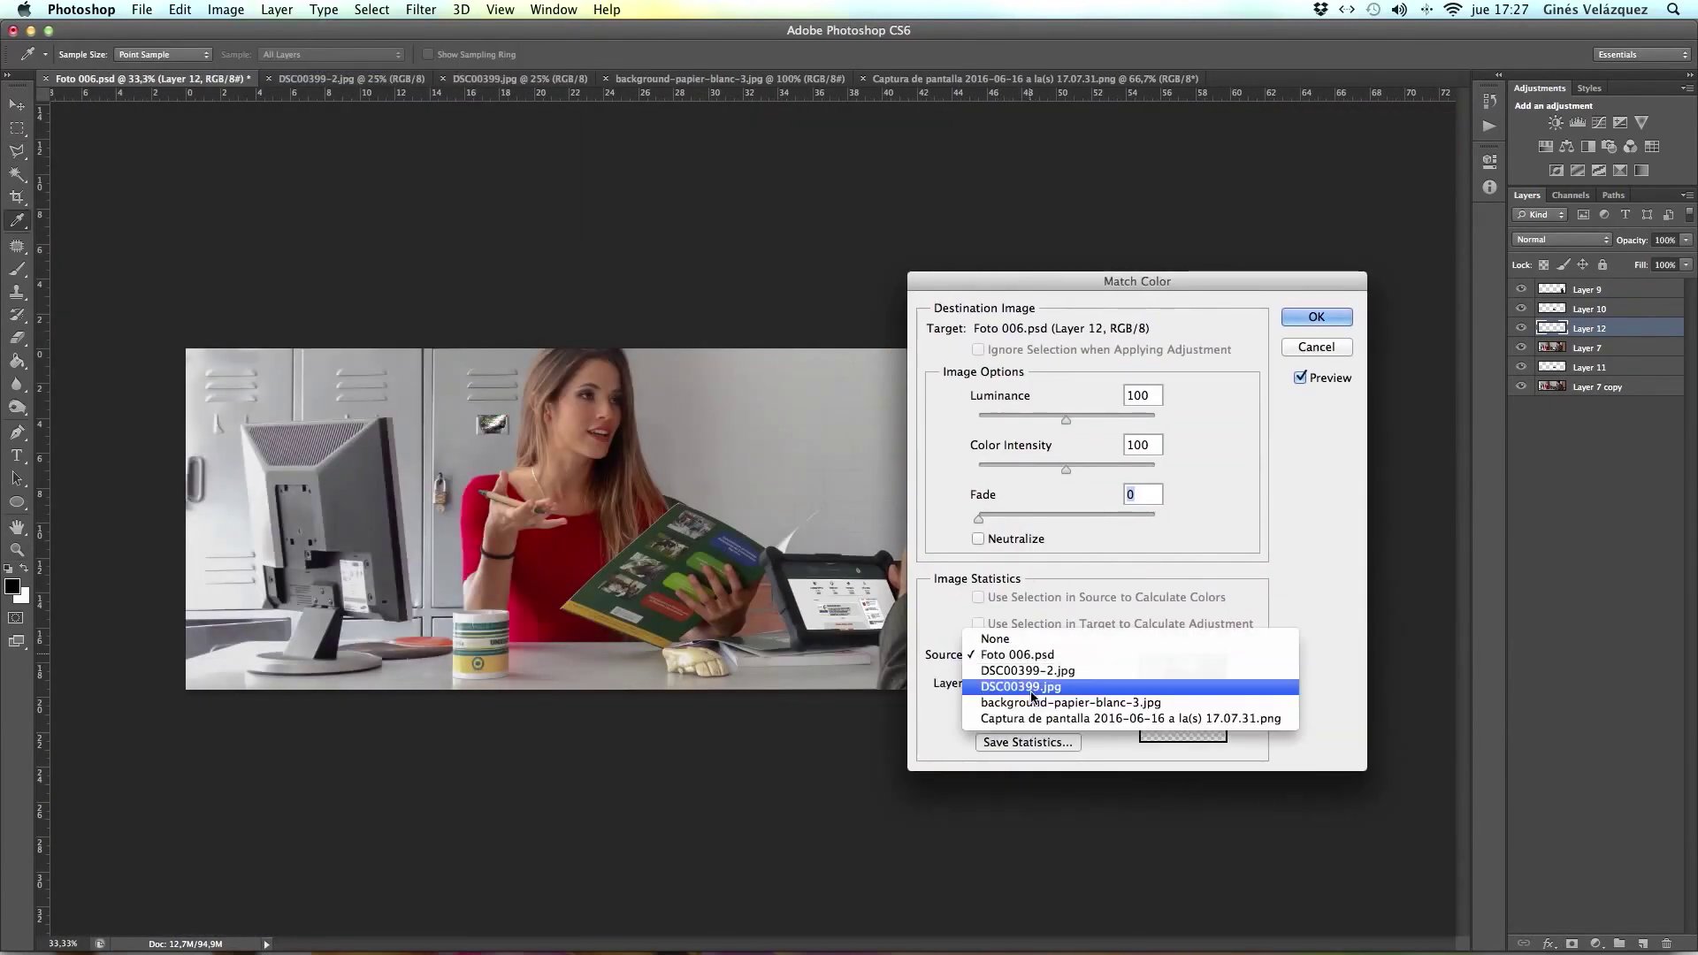
left_click(1028, 686)
left_click(1033, 655)
left_click(1017, 638)
left_click(1033, 683)
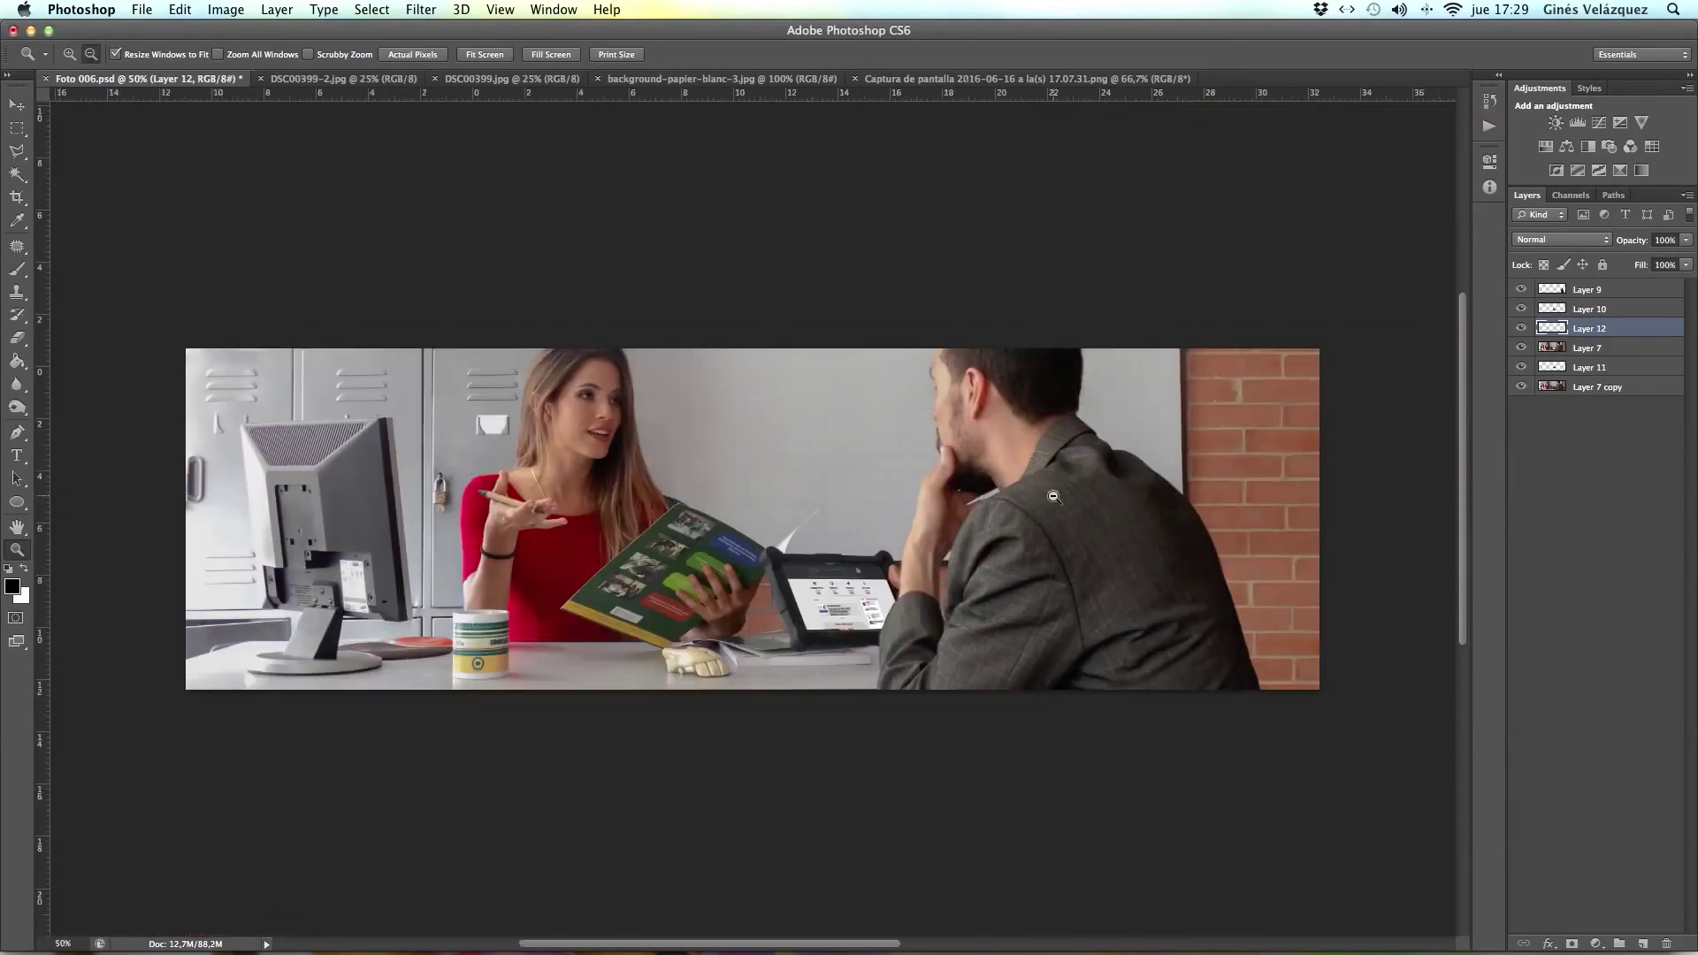
Set the first white label layer's blend mode to Luminosity.
left_click(523, 426)
left_click(1561, 239)
left_click(1559, 379)
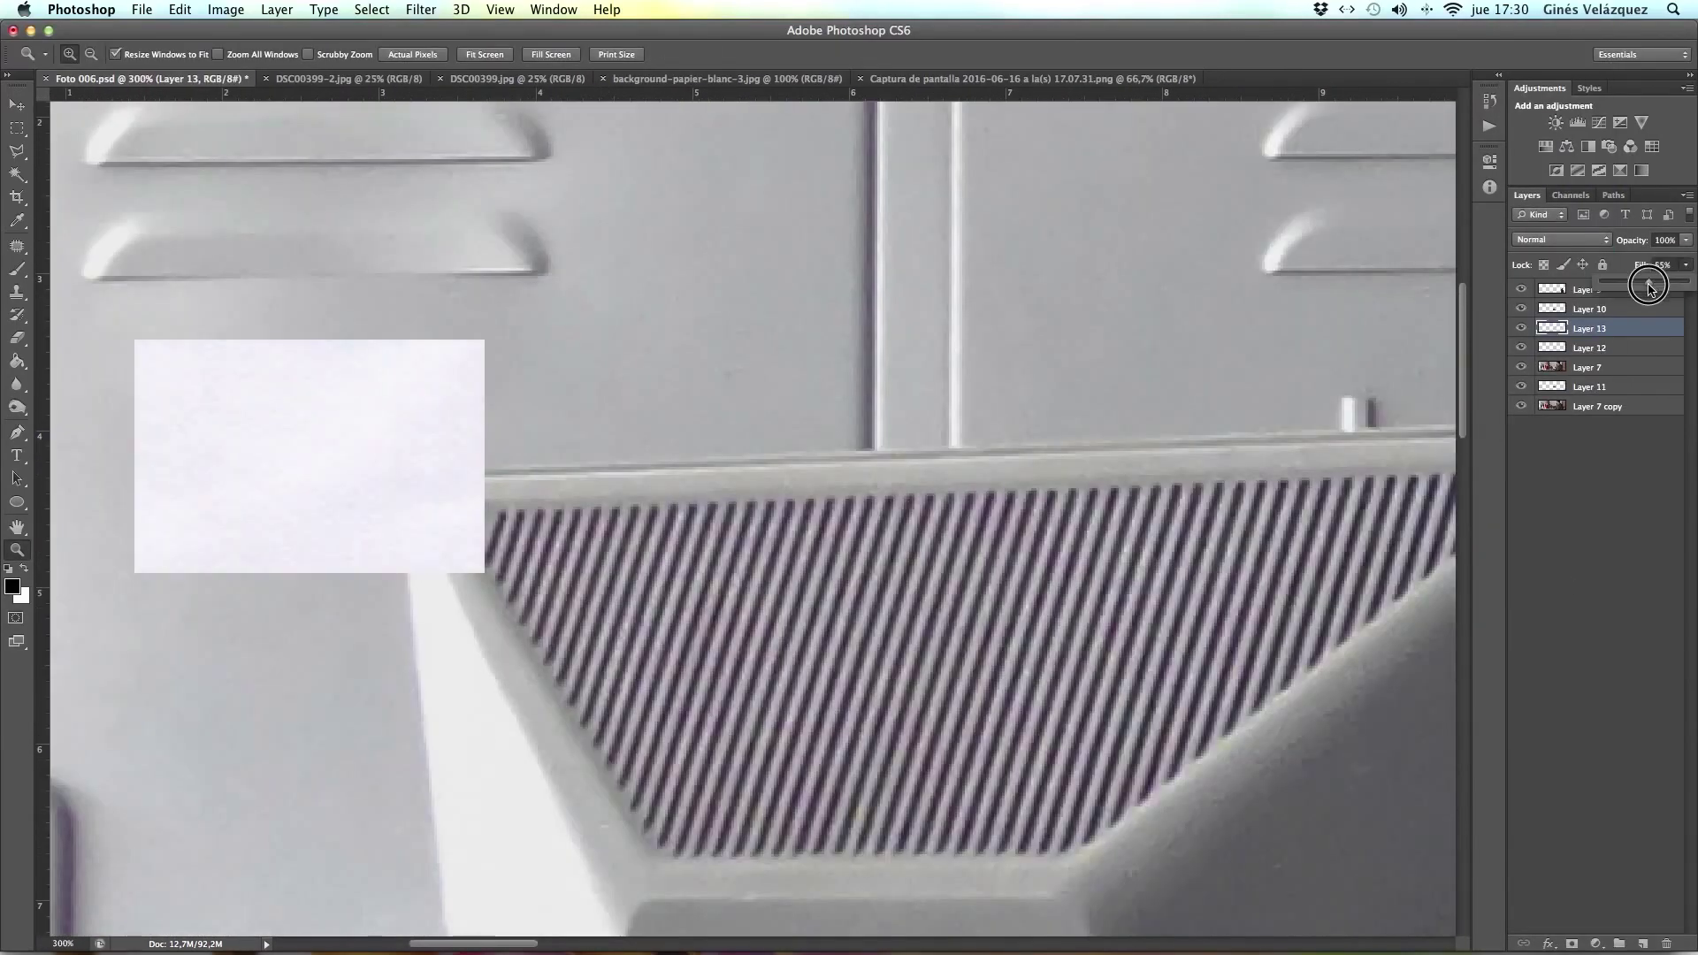
Fit the second white patch onto the next label holder and outline its edges.
left_click_drag(124, 343, 391, 424)
key("Return")
key("l")
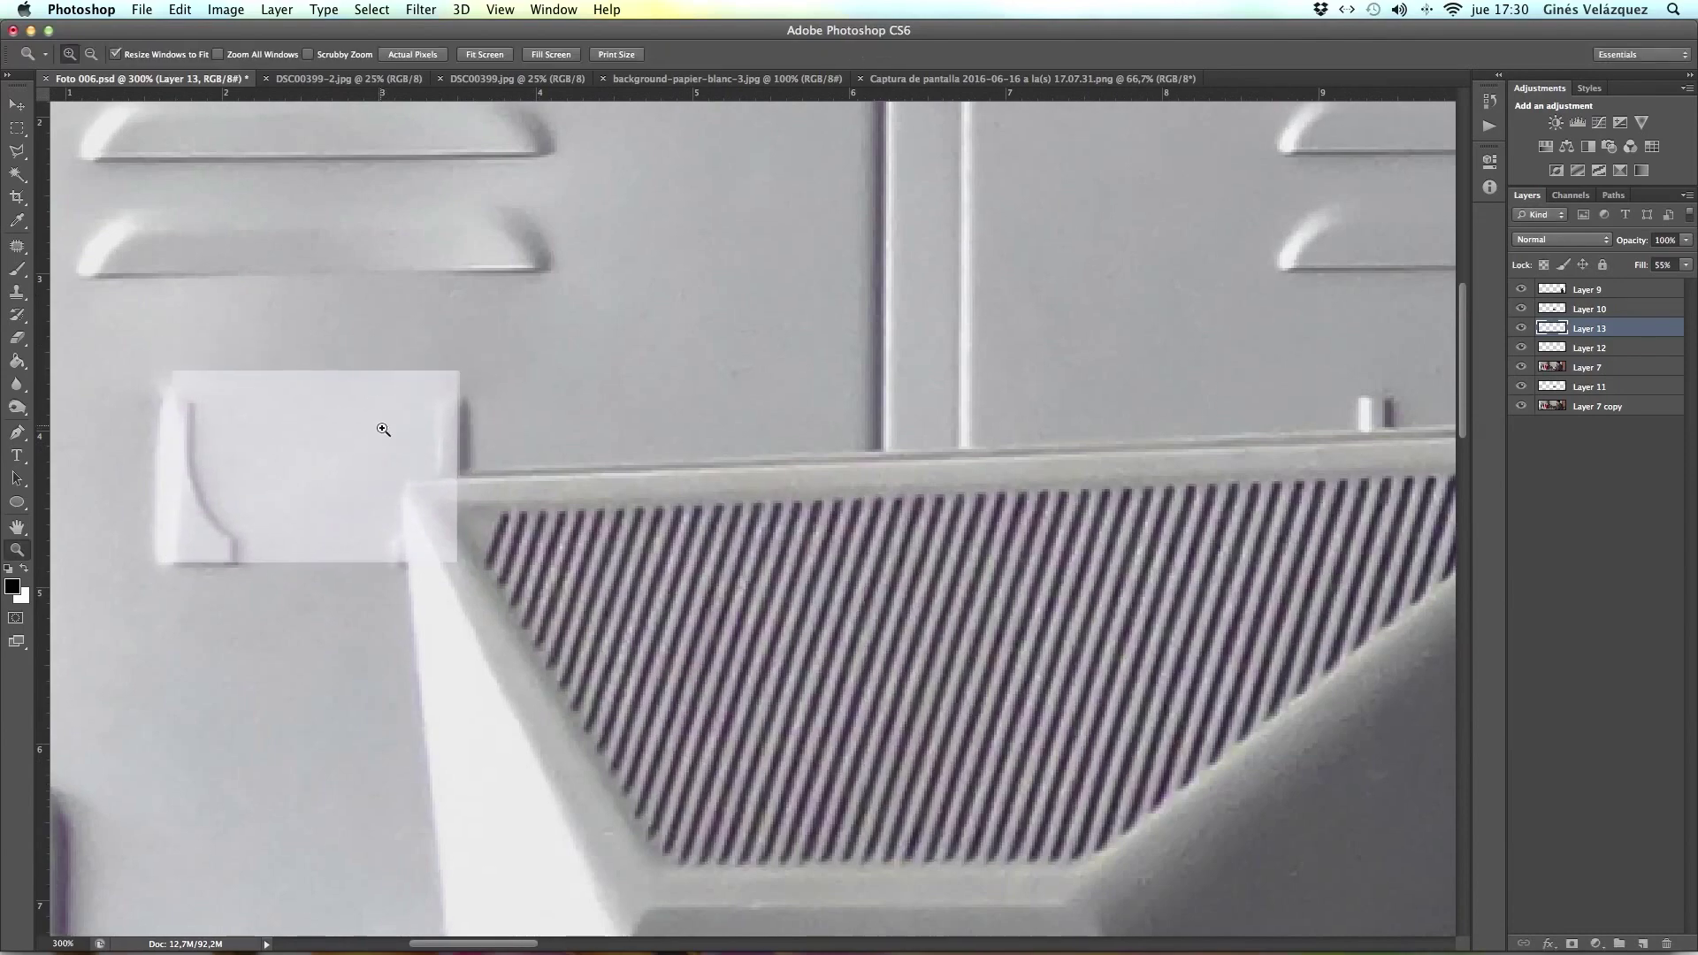
key("ctrl+plus")
key("ctrl+plus")
left_click(251, 370)
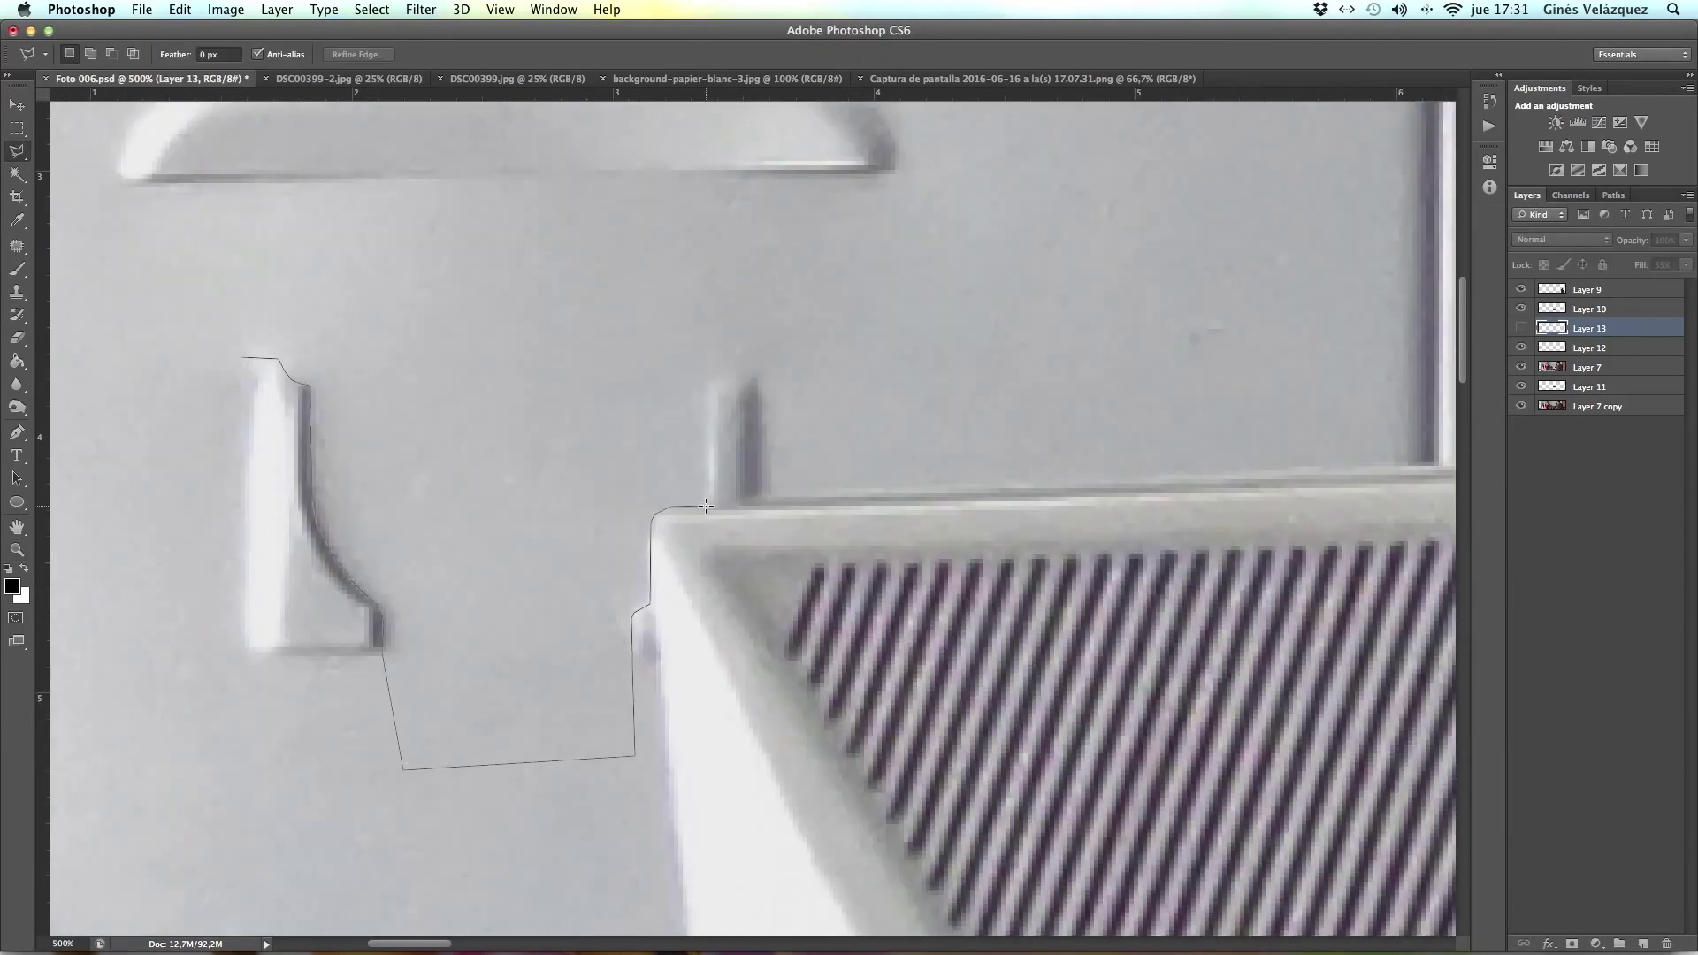
key("Return")
left_click(1522, 328)
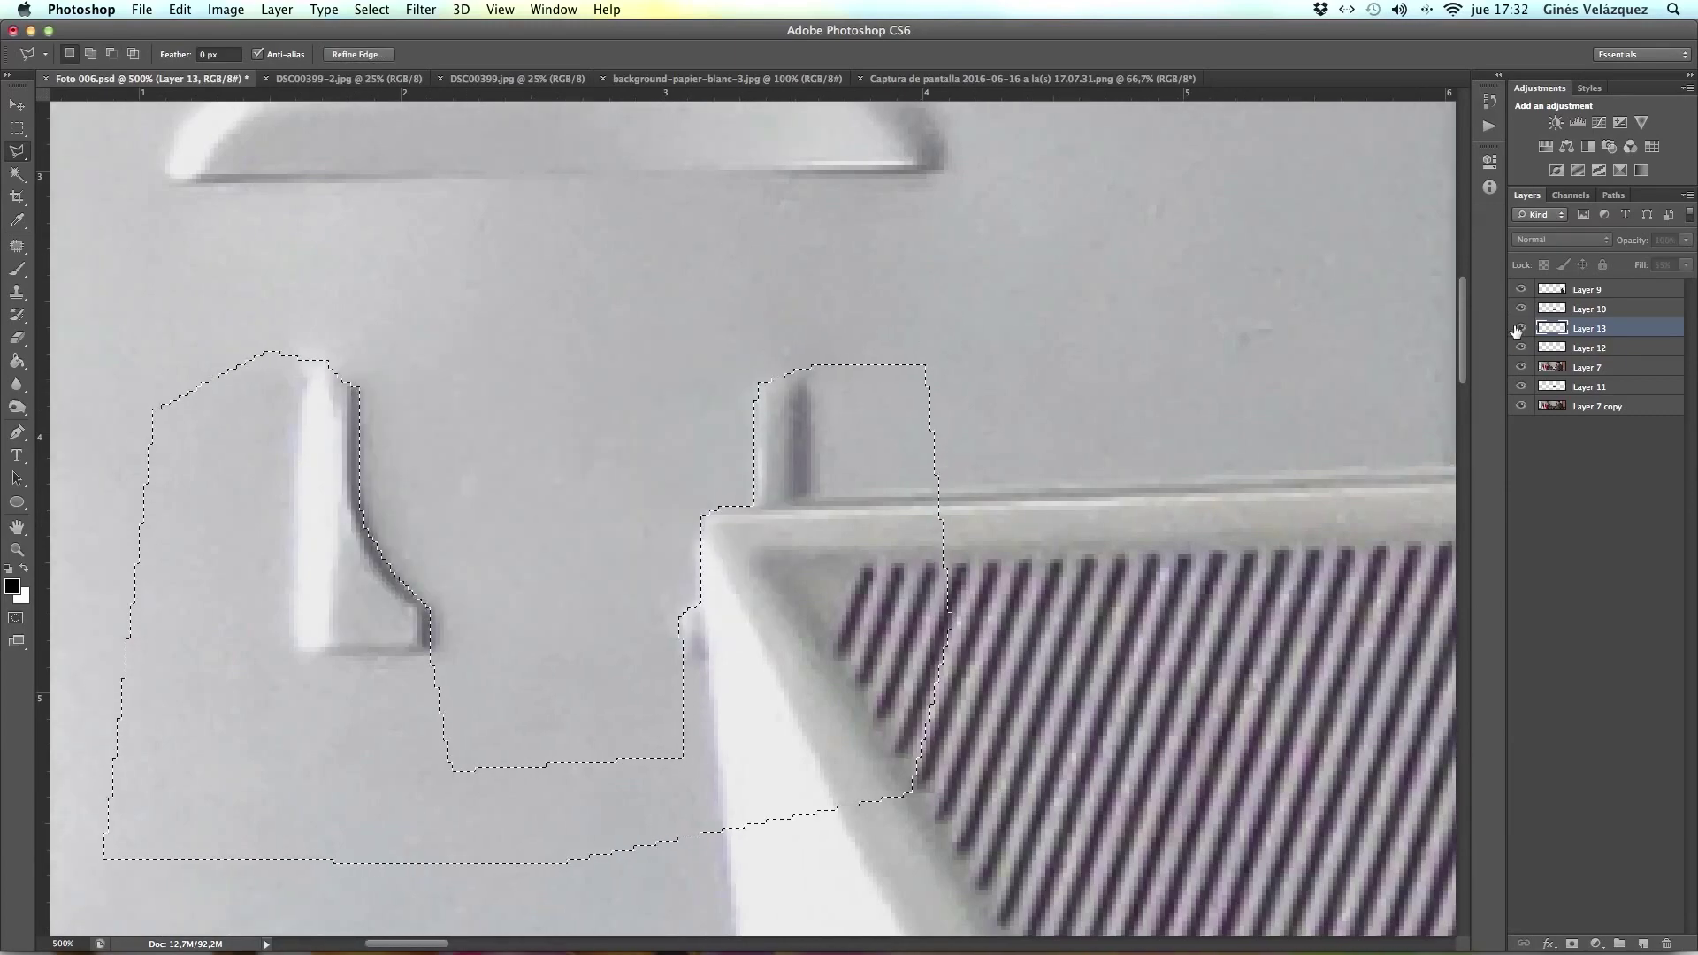
left_click(1521, 328)
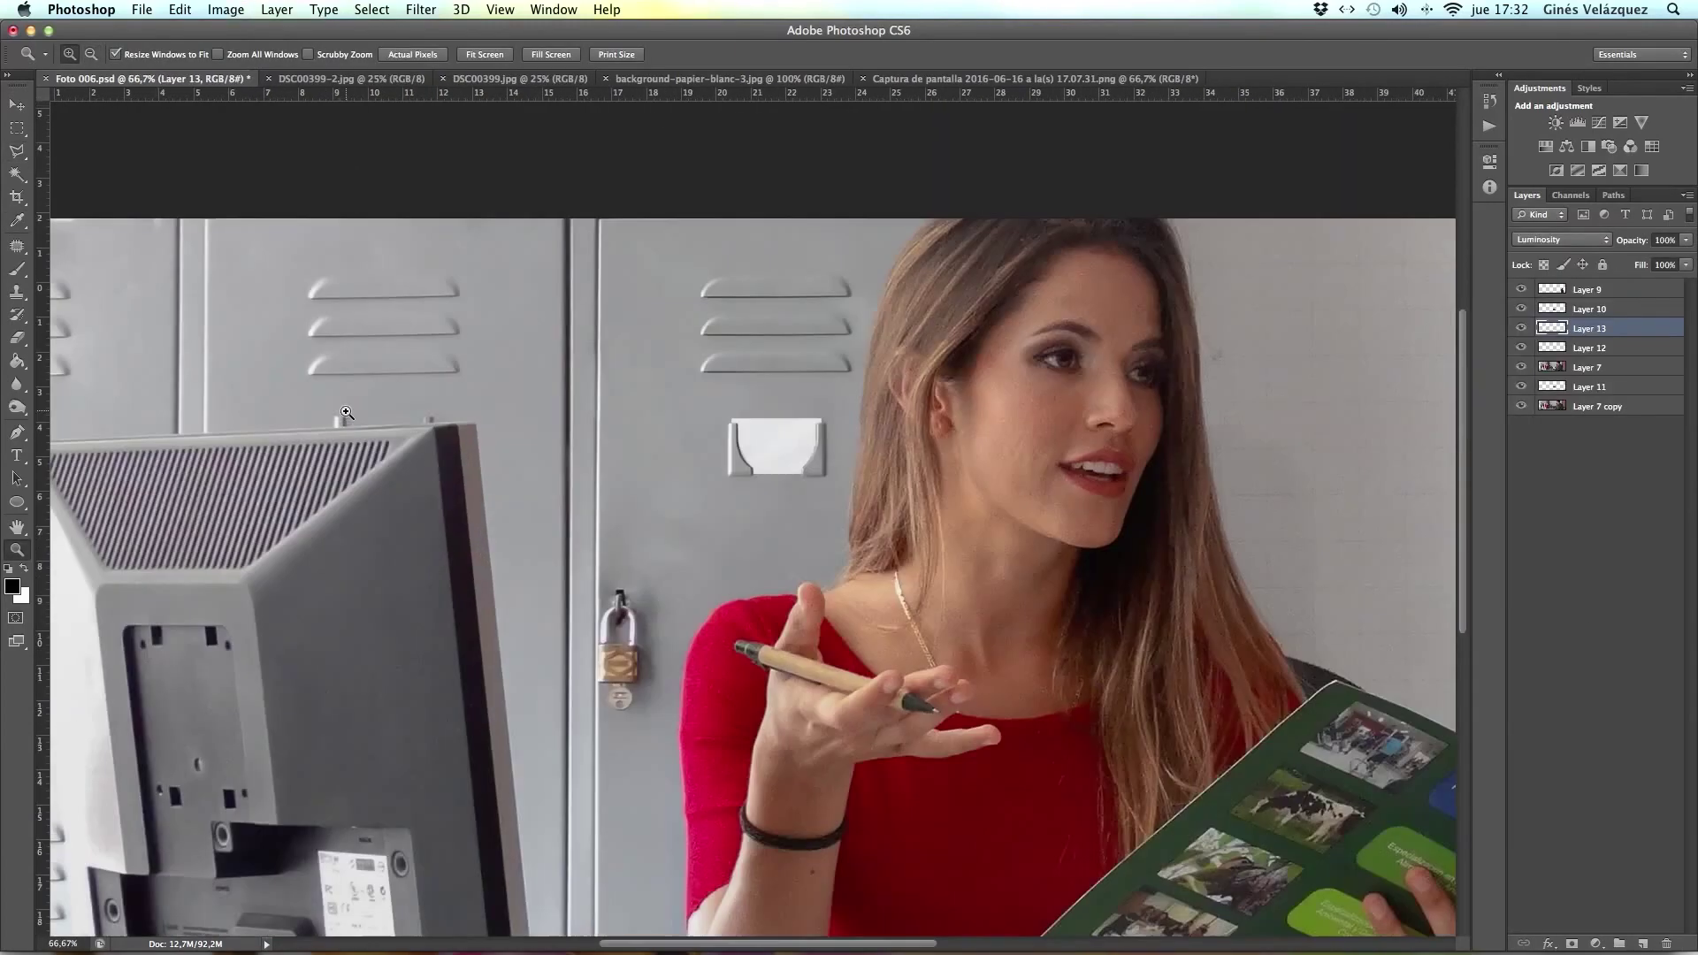